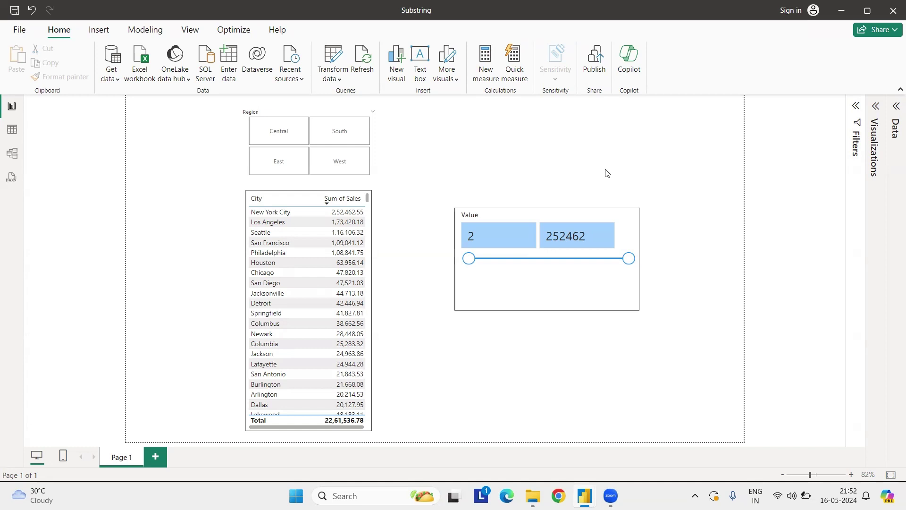
# Step: Expand the Visualizations and Data panes and inspect the Sum Of Sales measure's formula
pyautogui.click(875, 107)
pyautogui.click(894, 283)
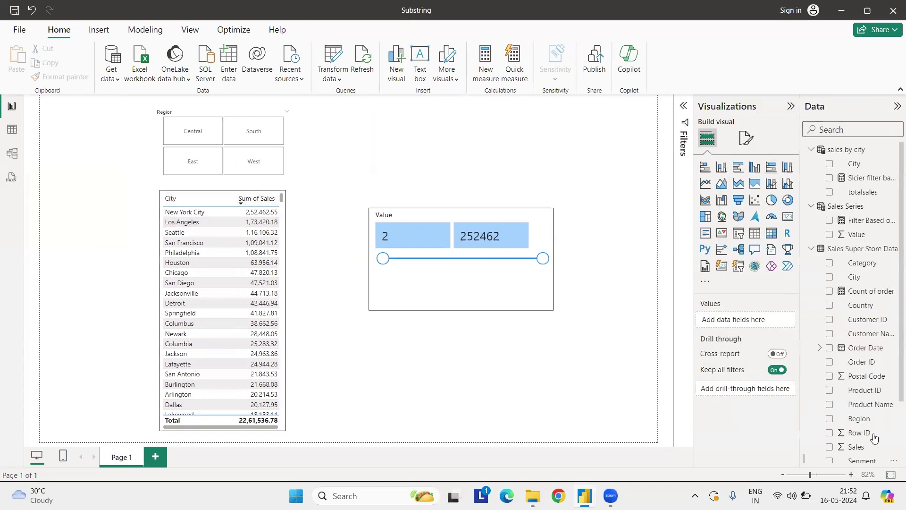
pyautogui.scroll(-3, 870, 439)
pyautogui.click(858, 456)
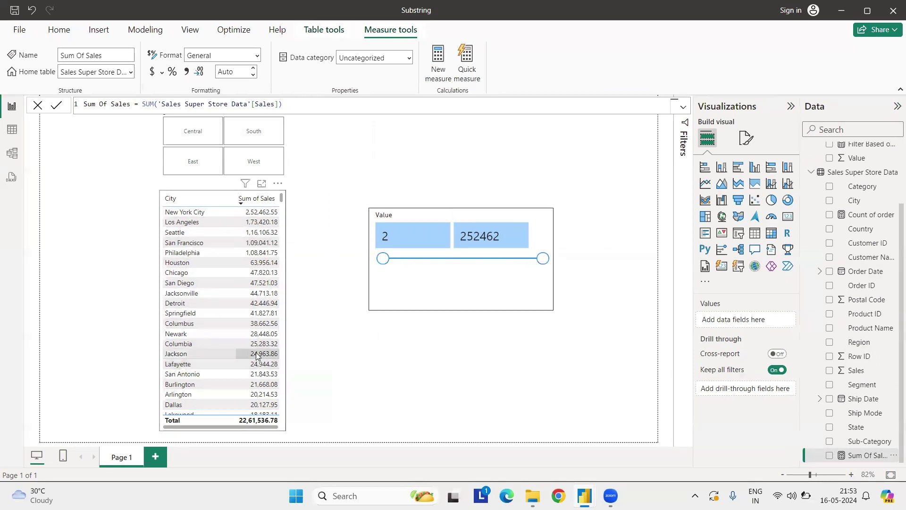
pyautogui.click(420, 192)
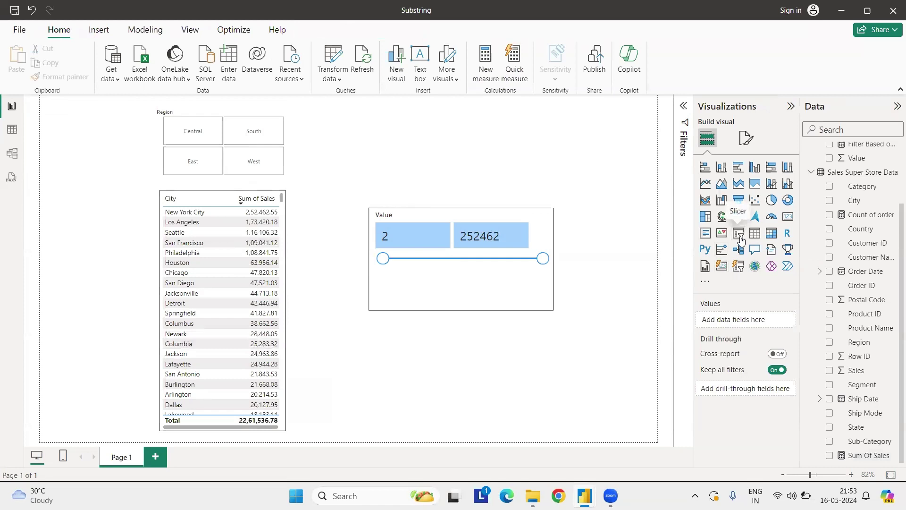
# Step: Try a new slicer with Sum Of Sales, then delete the empty slicer
pyautogui.click(738, 232)
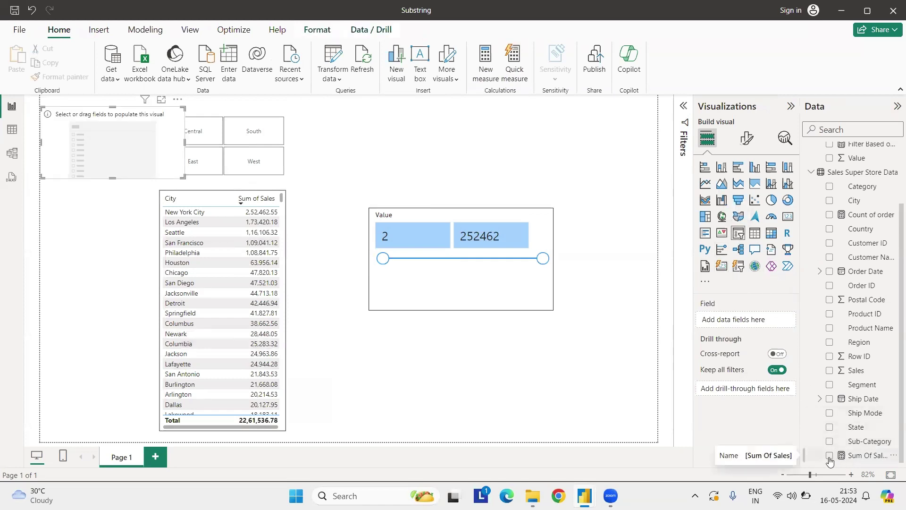
pyautogui.moveTo(831, 461); pyautogui.dragTo(743, 327)
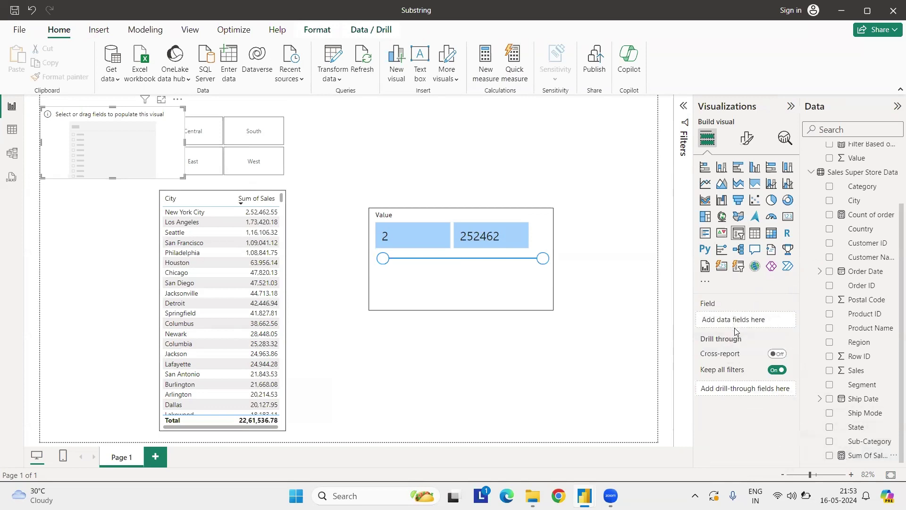
pyautogui.press('Delete')
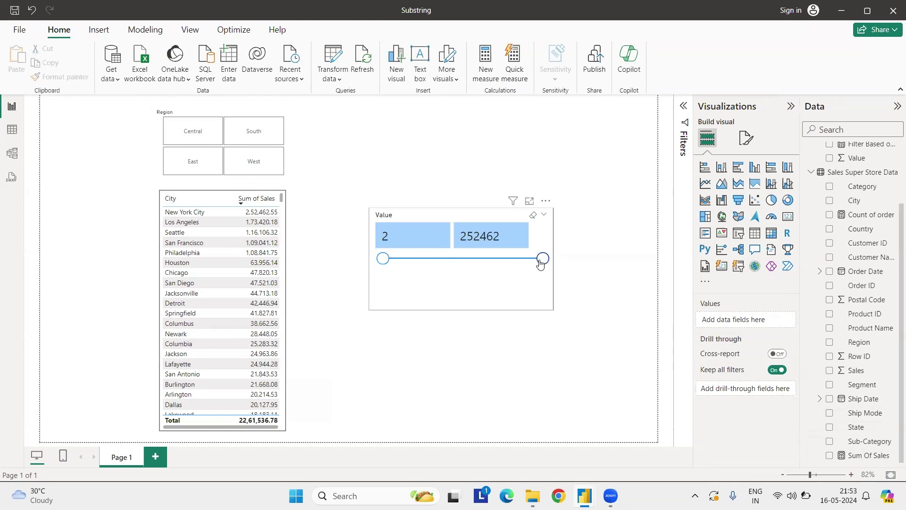
pyautogui.scroll(-10, 223, 242)
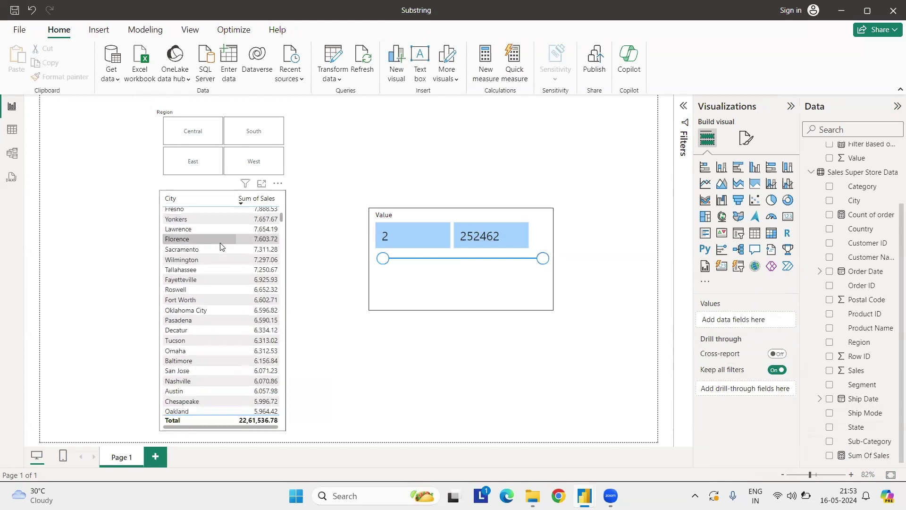
pyautogui.scroll(10, 225, 246)
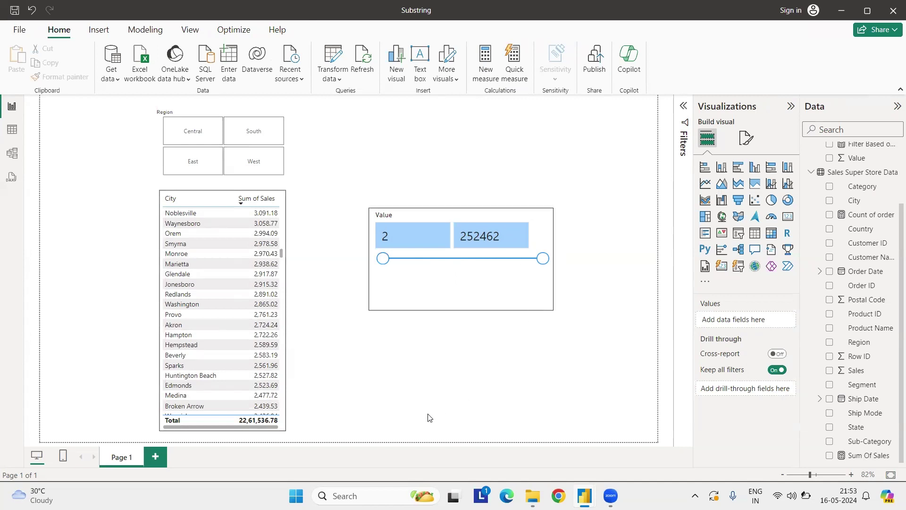
# Step: Switch to the Untitled report window and drag the City table's top edge upward
pyautogui.moveTo(576, 493)
pyautogui.click(642, 484)
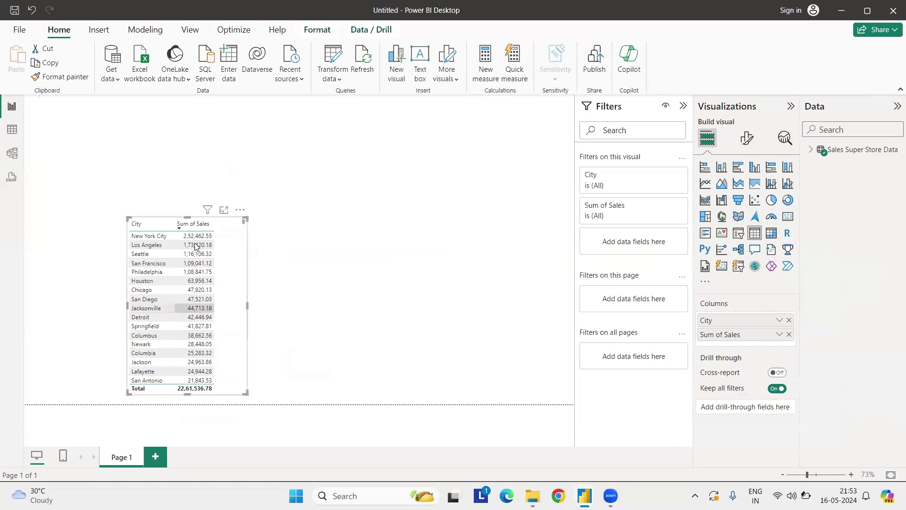
pyautogui.moveTo(187, 218); pyautogui.dragTo(189, 184)
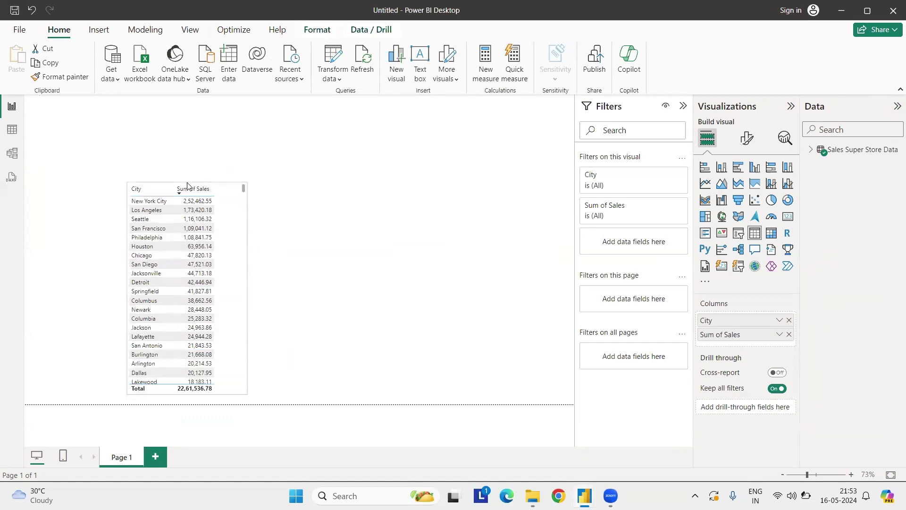
# Step: Check the Sum of Sales DAX, enlarge the table further, and sort it by Sum of Sales
pyautogui.click(811, 150)
pyautogui.click(868, 418)
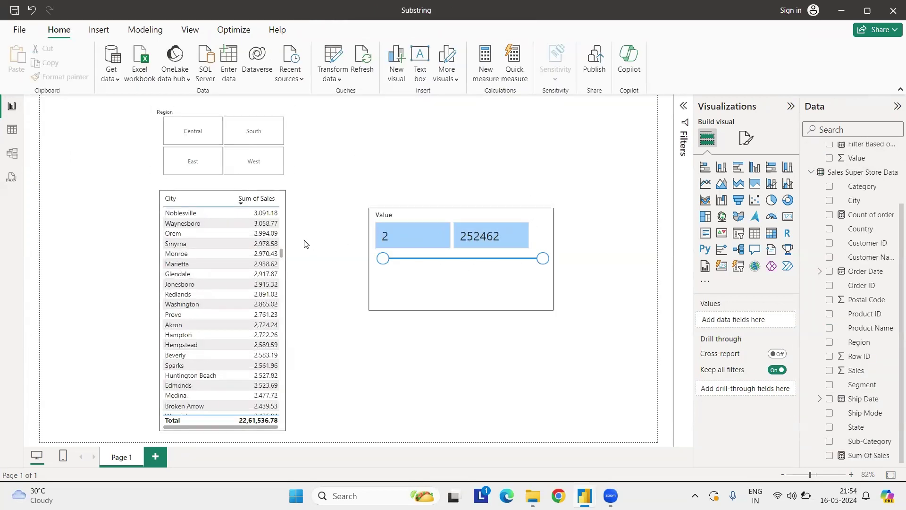
pyautogui.moveTo(282, 253); pyautogui.dragTo(284, 202)
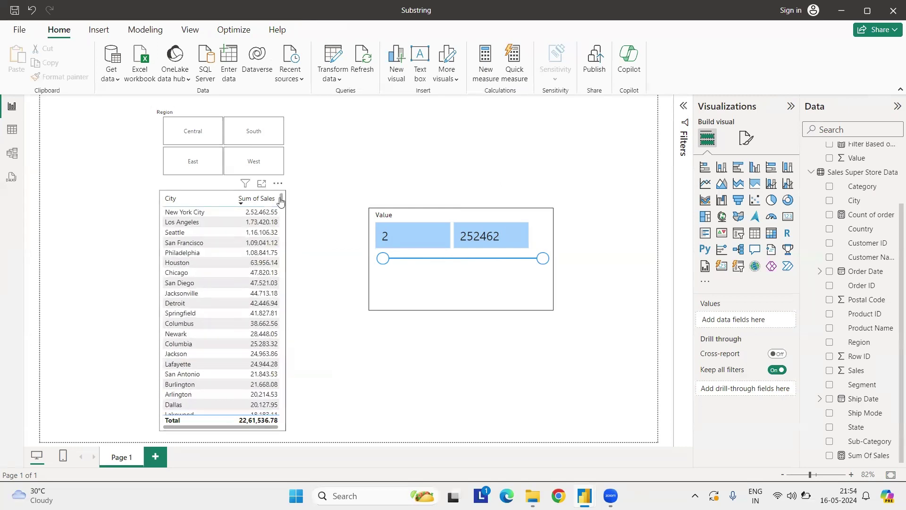
pyautogui.click(255, 199)
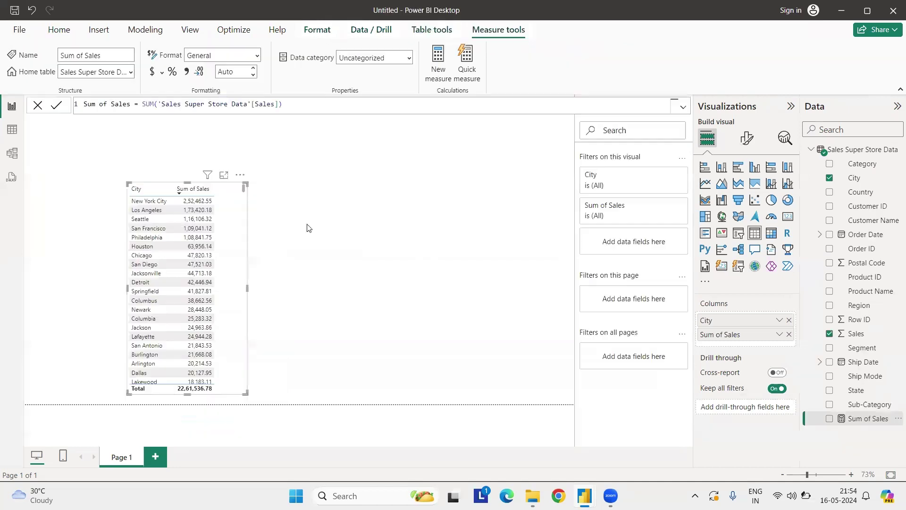
pyautogui.click(410, 228)
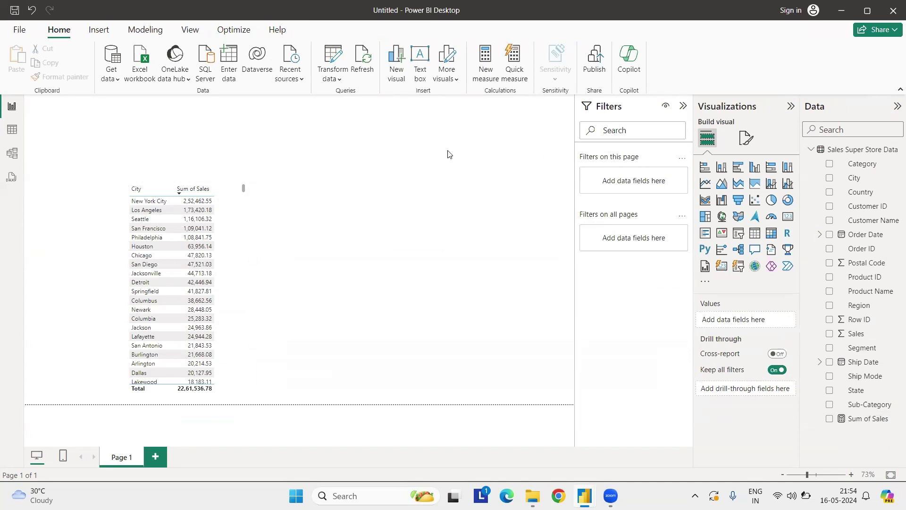
# Step: Create the new table Sales Range Filter = GENERATESERIES(0,[Sum of Sales],1) from the Modeling tab
pyautogui.click(145, 29)
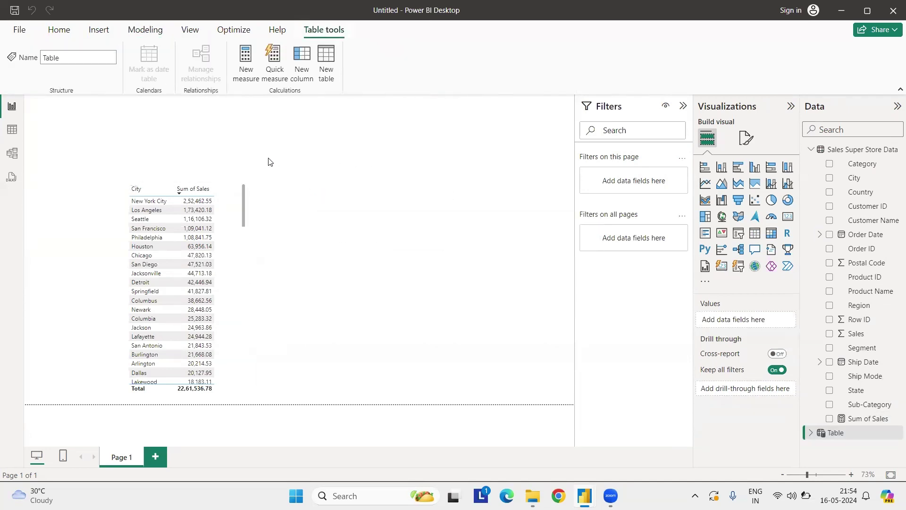
pyautogui.doubleClick(88, 103)
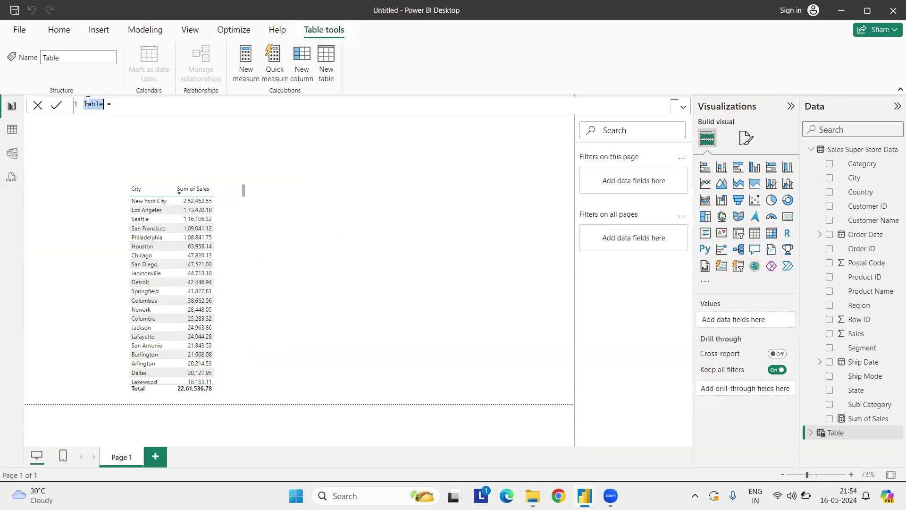
pyautogui.write('Sales Range Filter = ')
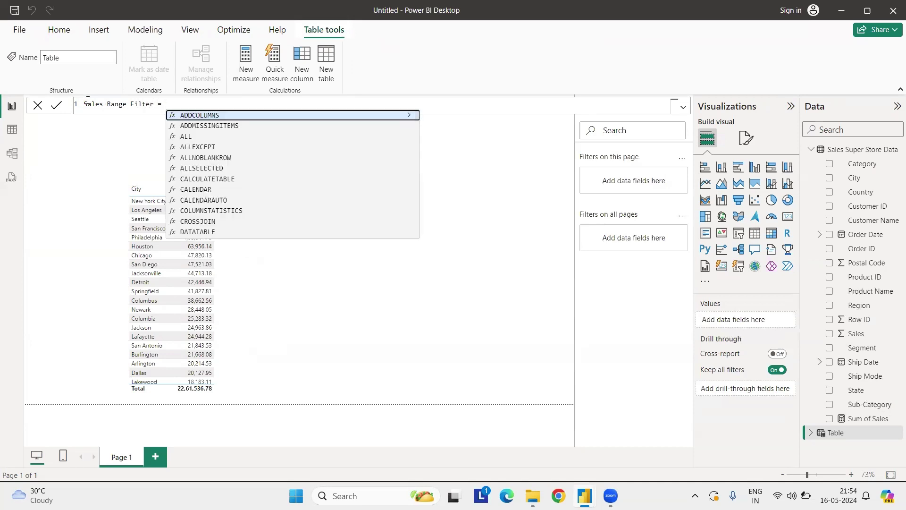
pyautogui.write('gen')
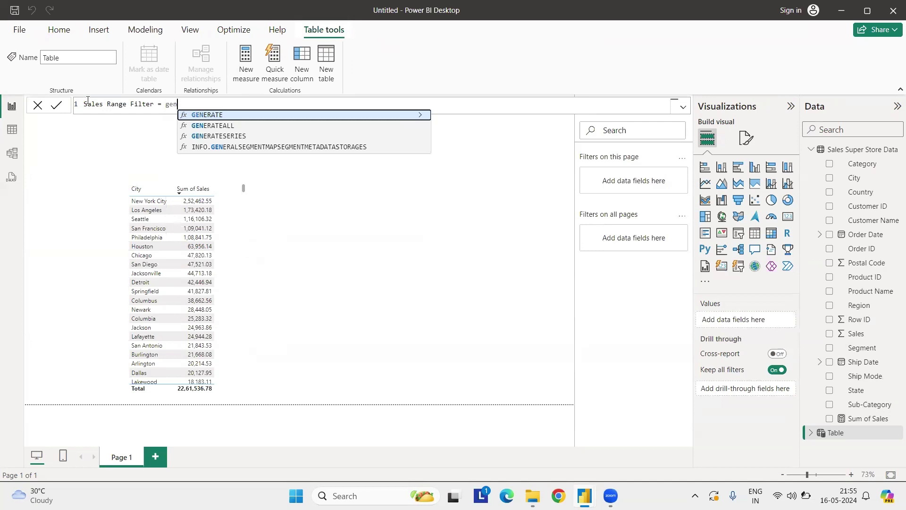
pyautogui.press('Down')
pyautogui.press('Down')
pyautogui.press('Tab')
pyautogui.write('0,sum')
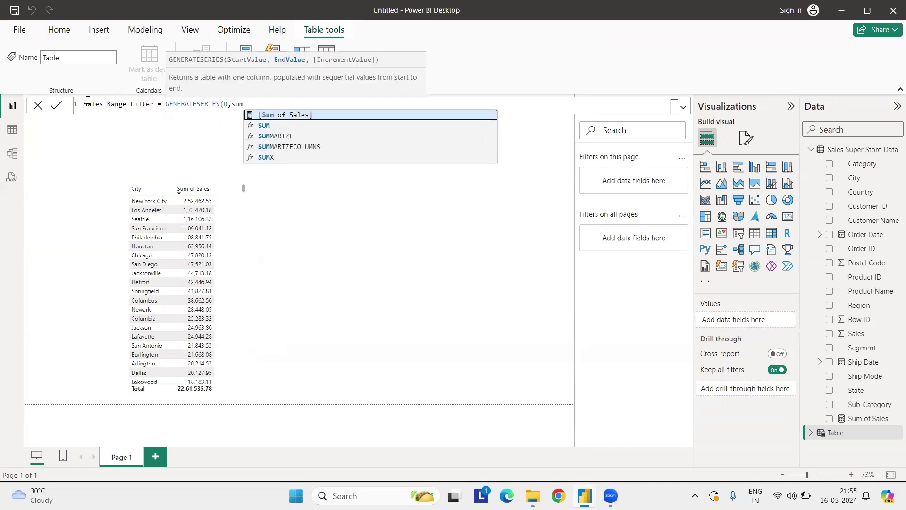
pyautogui.press('Tab')
pyautogui.write(',1)')
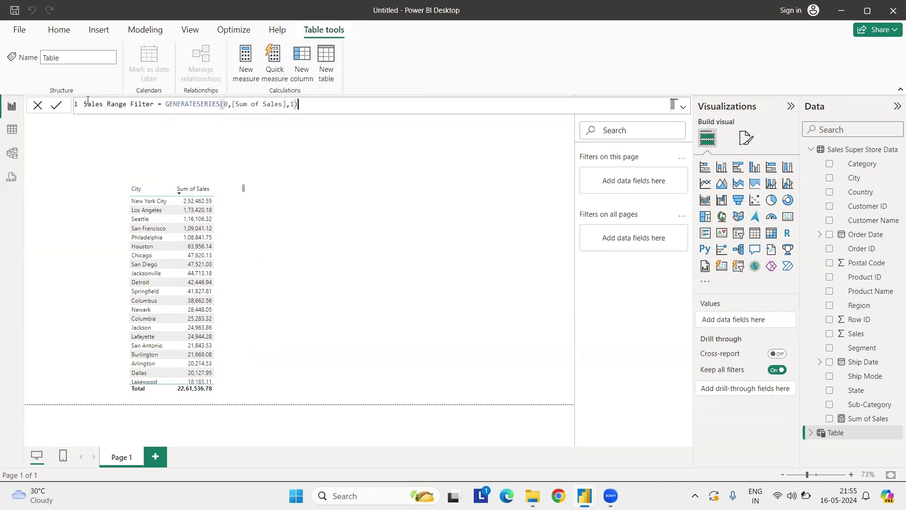
pyautogui.press('Return')
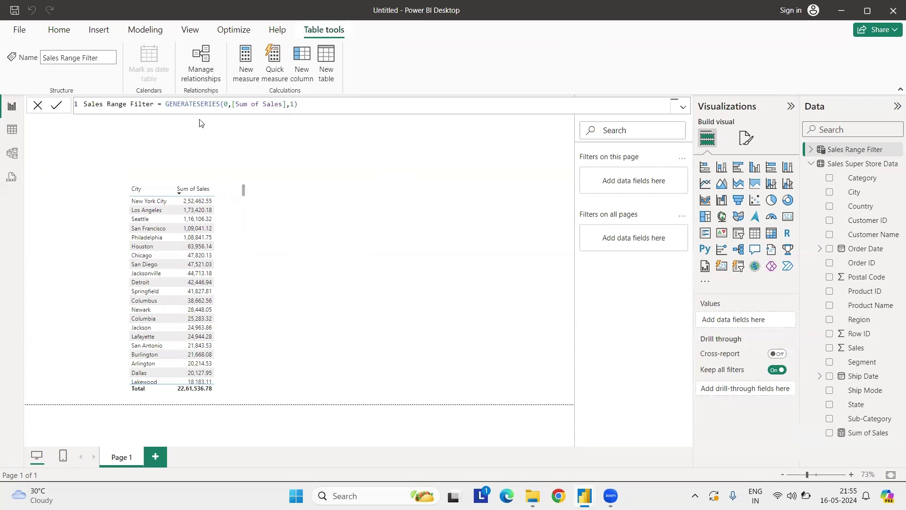
# Step: Add a slicer on Sales Range Filter's Value, centre it, and inspect the Value column
pyautogui.click(808, 155)
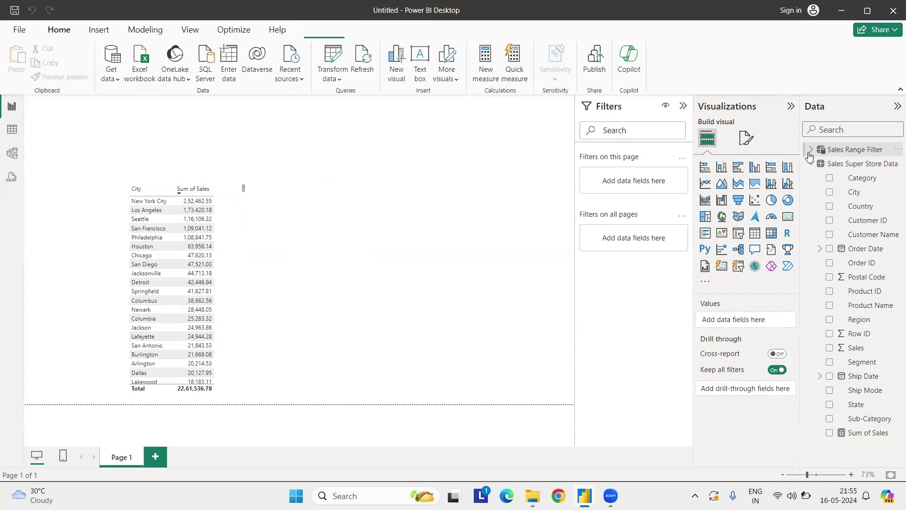
pyautogui.click(739, 235)
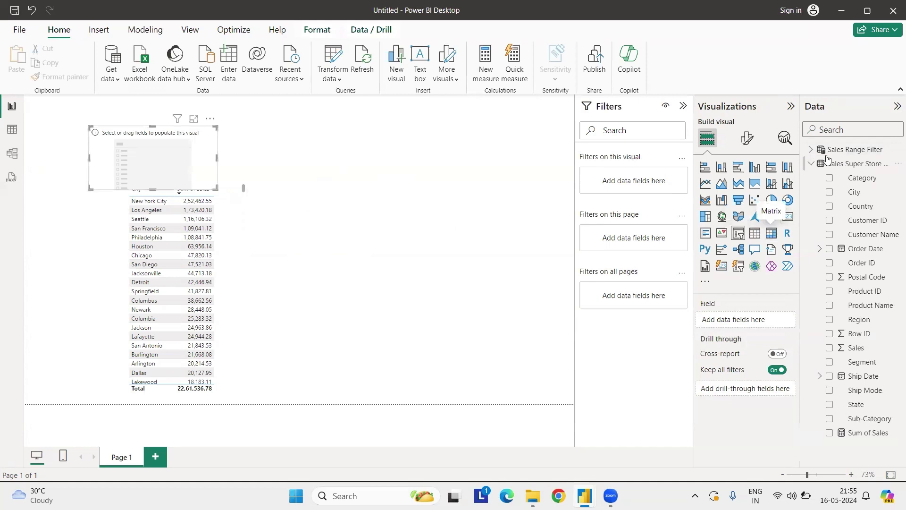
pyautogui.click(810, 150)
pyautogui.click(829, 163)
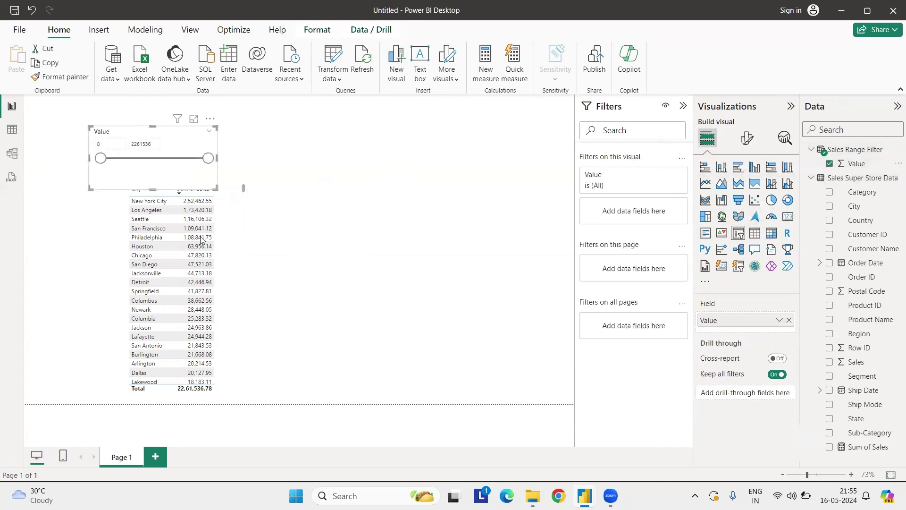
pyautogui.moveTo(185, 139); pyautogui.dragTo(412, 244)
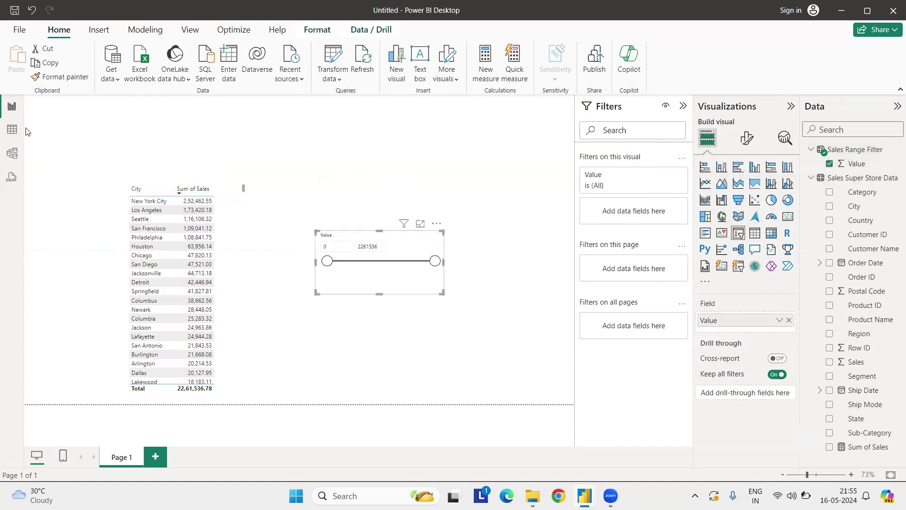
pyautogui.click(18, 141)
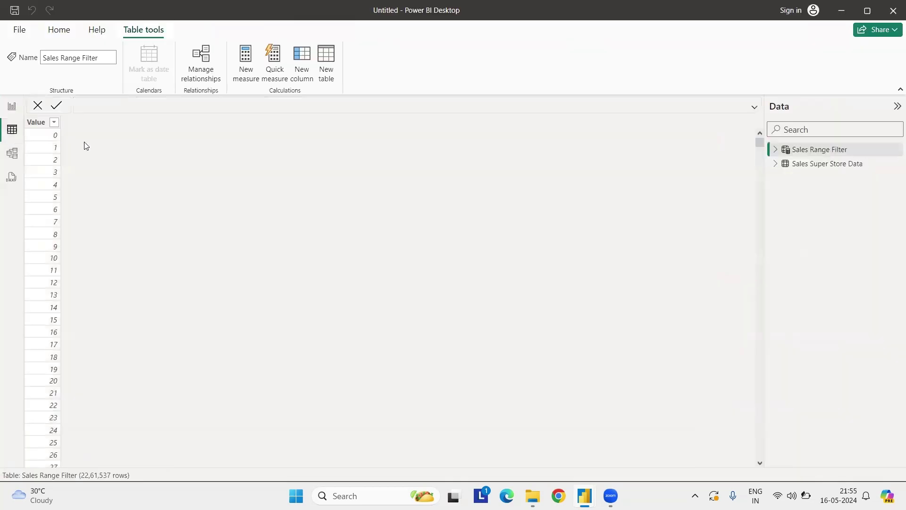
pyautogui.click(36, 123)
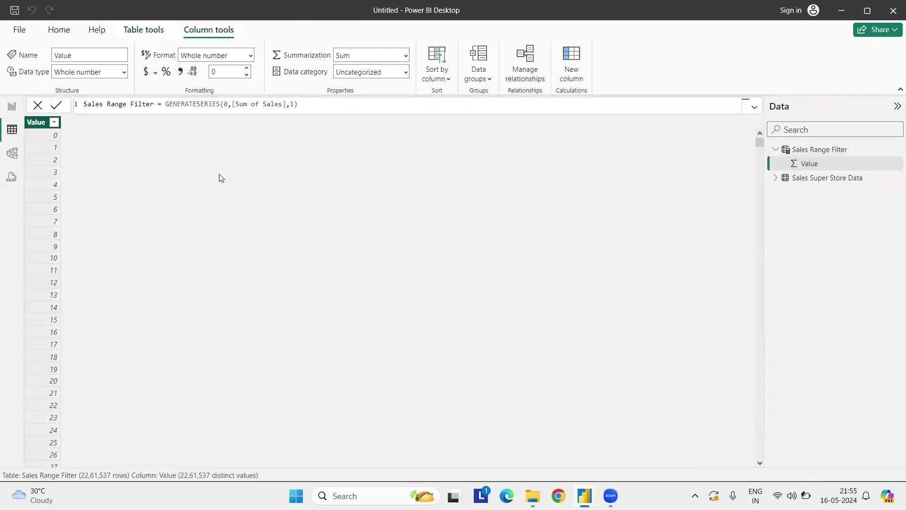
pyautogui.click(9, 110)
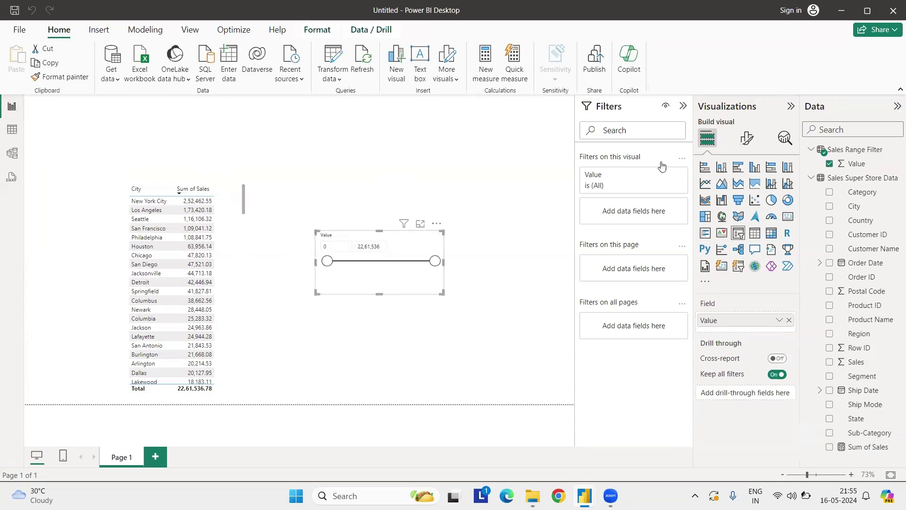
# Step: Set the slicer's Values font size to 17 and widen the slicer
pyautogui.click(747, 138)
pyautogui.click(718, 268)
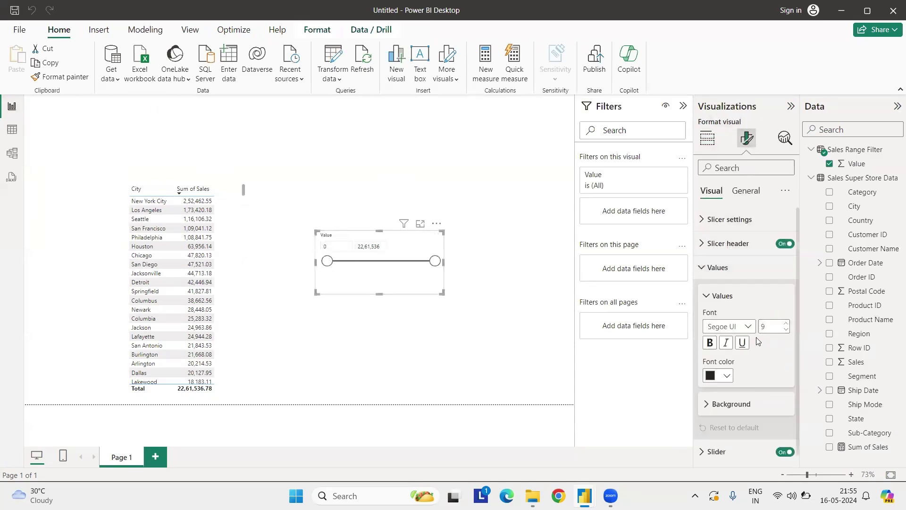
pyautogui.tripleClick(787, 323)
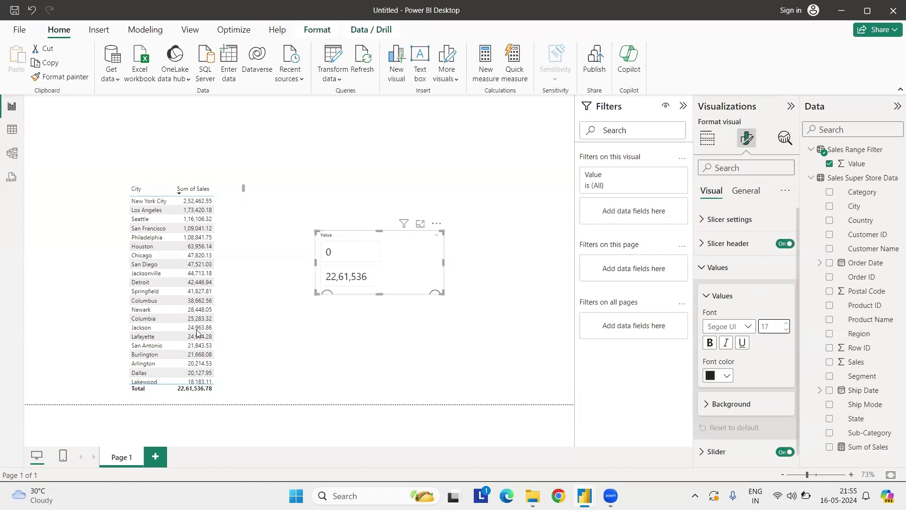
pyautogui.moveTo(442, 262); pyautogui.dragTo(514, 264)
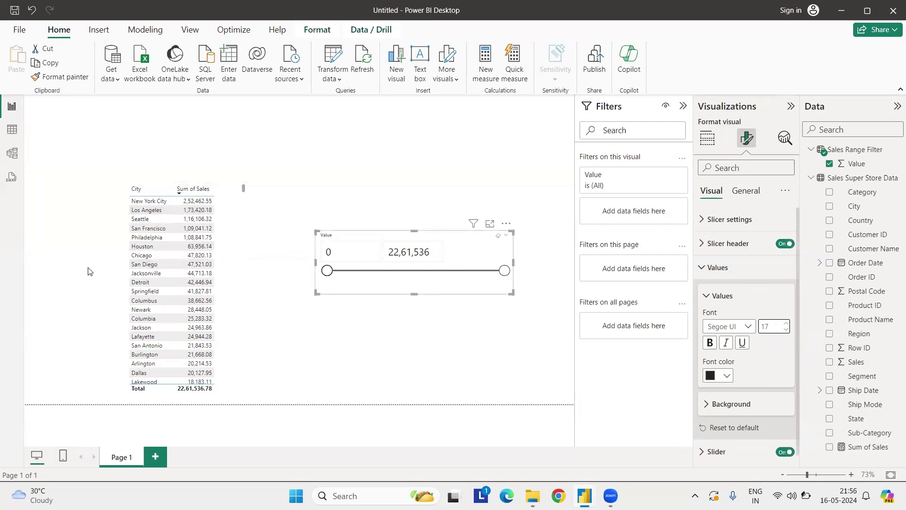
pyautogui.click(401, 184)
# Step: Name the new measure 'Filter Sale based on selection' and add var minsale = MIN of Value
pyautogui.click(845, 150)
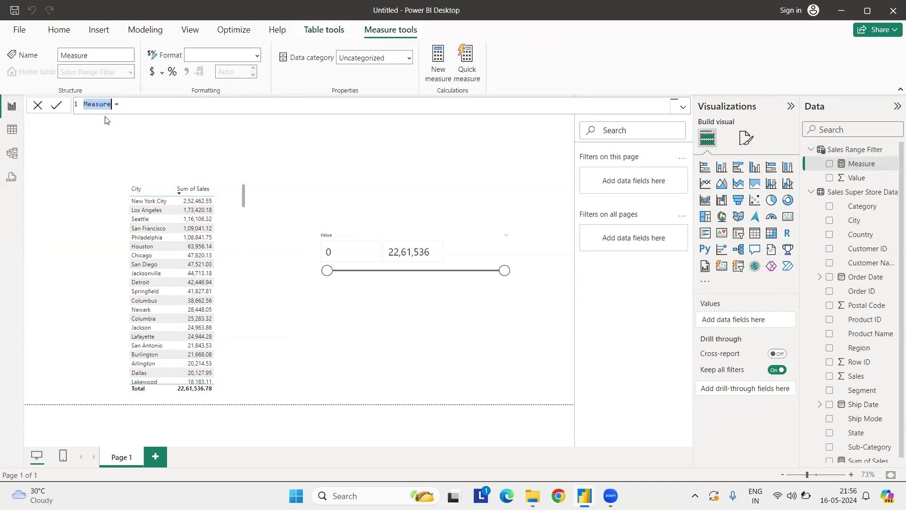
pyautogui.write('Filter Sae')
pyautogui.write('e based on sl')
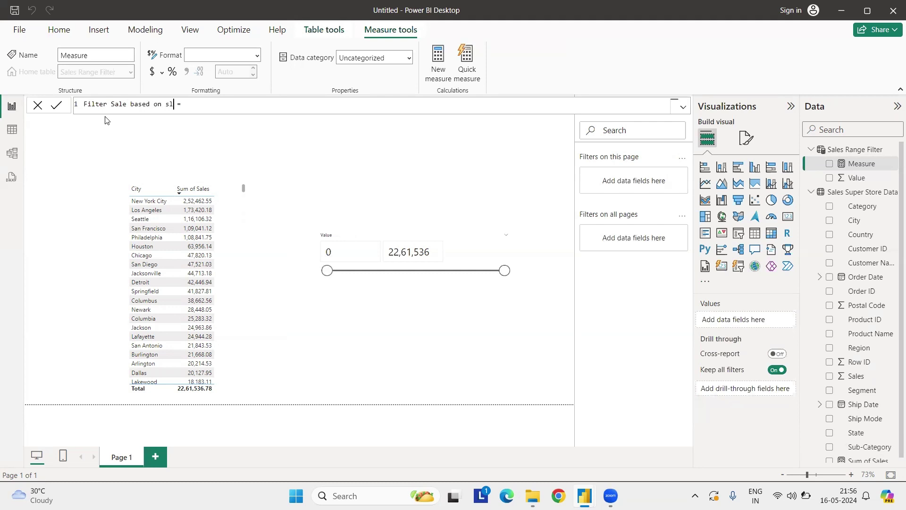
pyautogui.write('ec')
pyautogui.press('BackSpace')
pyautogui.press('BackSpace')
pyautogui.press('BackSpace')
pyautogui.write('election')
pyautogui.hotkey('shift', 'Return')
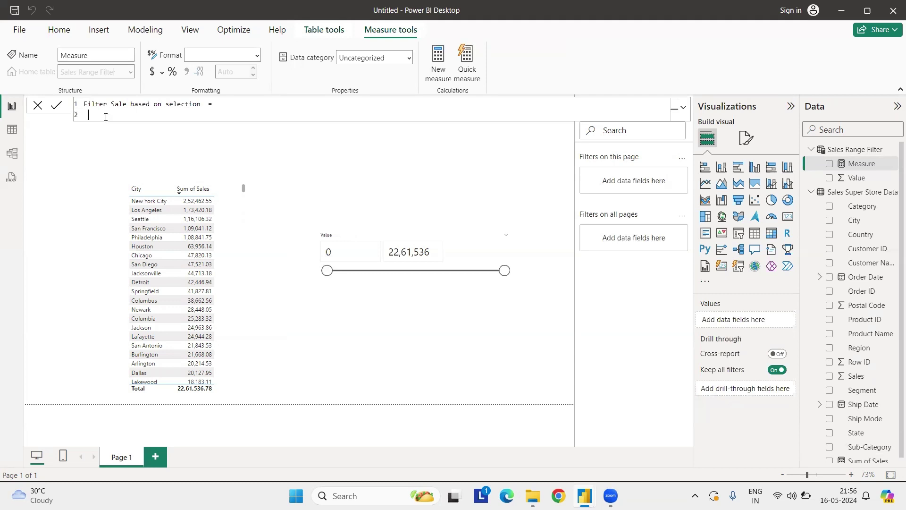
pyautogui.write('var minsal')
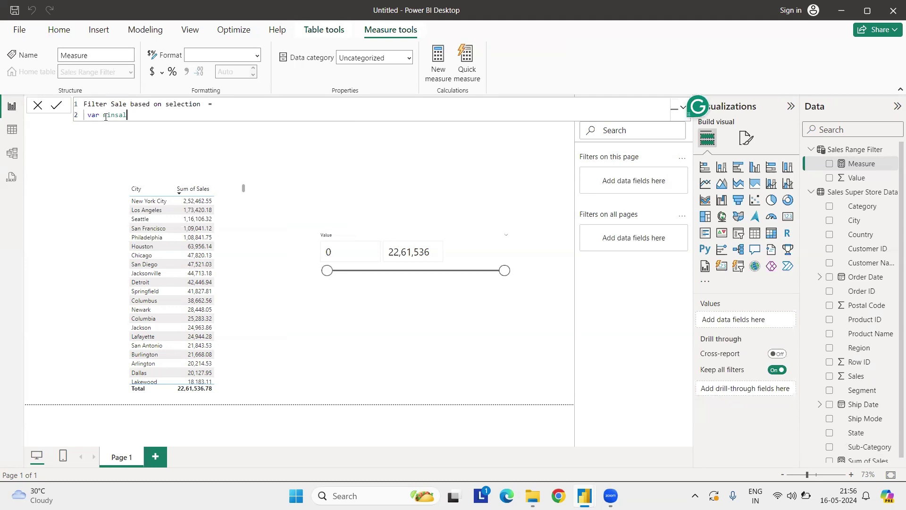
pyautogui.write('e = min')
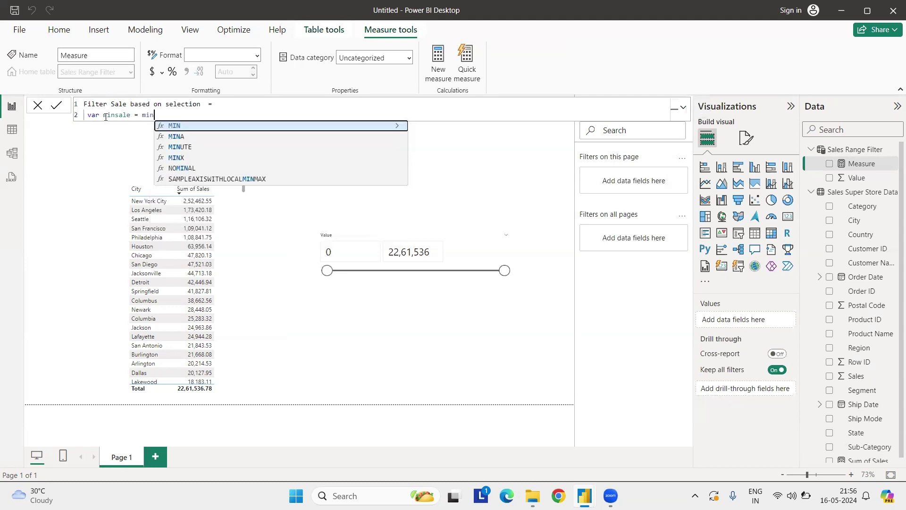
pyautogui.press('Tab')
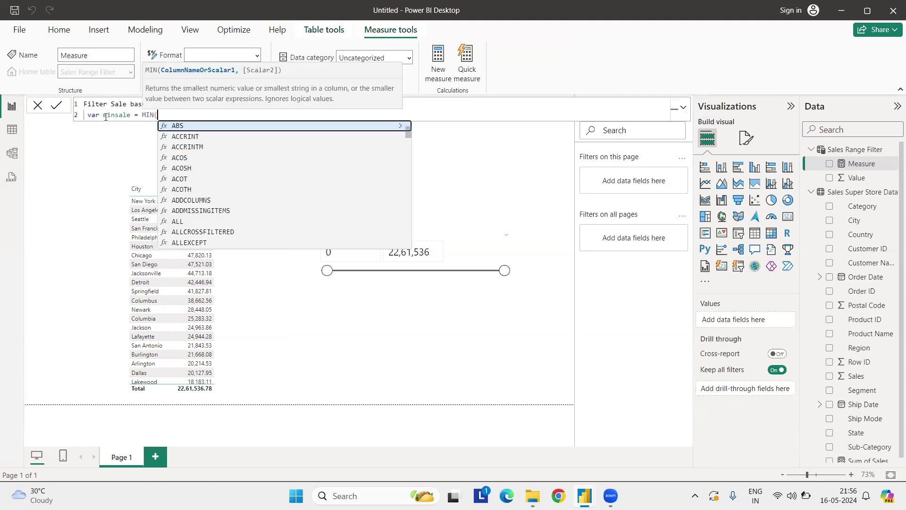
pyautogui.write('val')
pyautogui.press('Up')
pyautogui.press('Up')
pyautogui.press('Up')
pyautogui.press('Up')
pyautogui.press('Up')
pyautogui.press('Up')
pyautogui.press('Up')
pyautogui.press('Up')
pyautogui.press('Up')
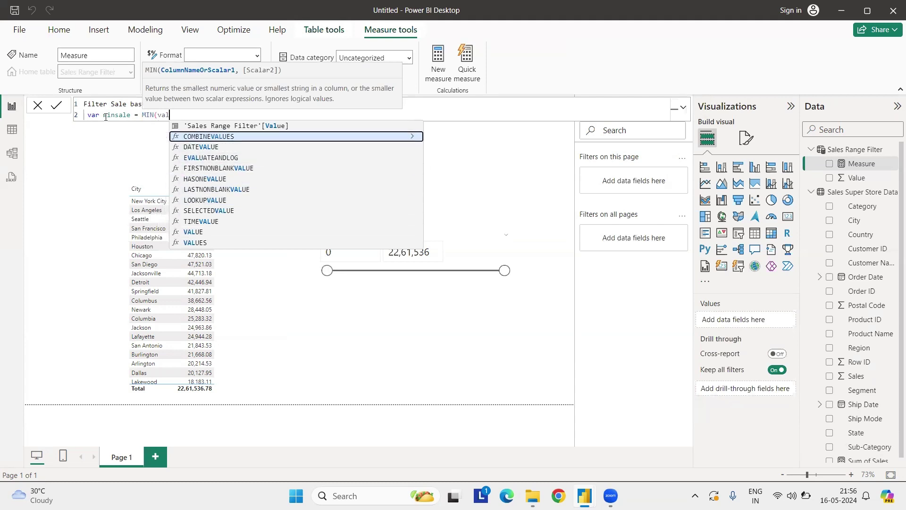
pyautogui.press('Tab')
pyautogui.write(')')
# Step: Add var maxsales = MAX of Value and var currentsales = [Sum of Sales]
pyautogui.hotkey('shift', 'Return')
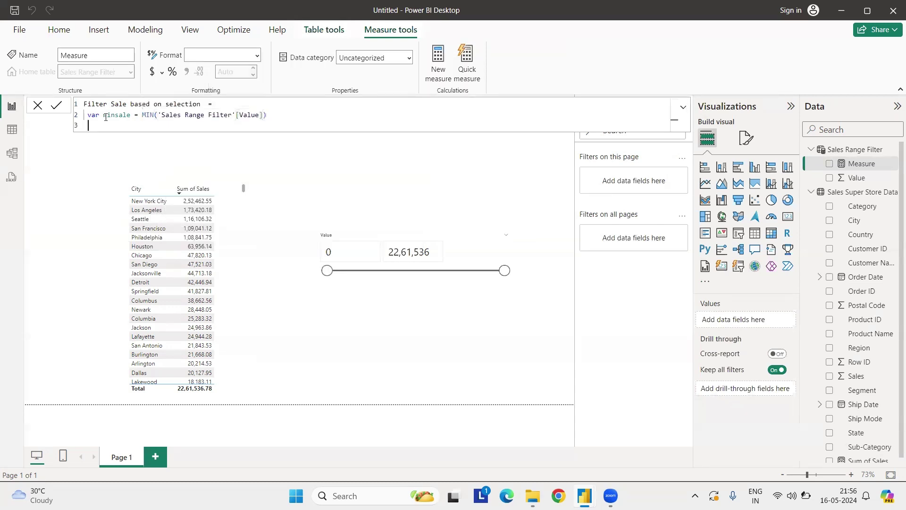
pyautogui.write('var maxsales =')
pyautogui.press('BackSpace')
pyautogui.write('MAX(')
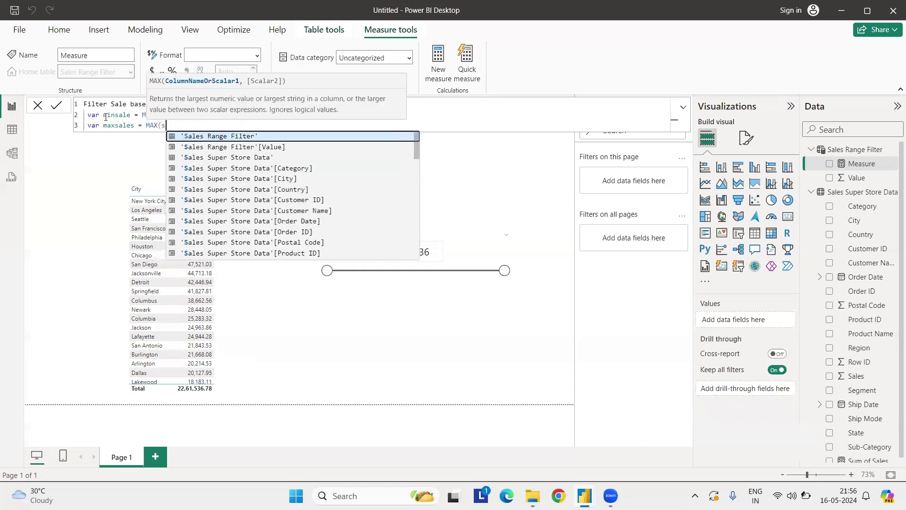
pyautogui.write('val')
pyautogui.press('Up')
pyautogui.press('Up')
pyautogui.press('Up')
pyautogui.press('Up')
pyautogui.press('Up')
pyautogui.press('Up')
pyautogui.press('Up')
pyautogui.press('Up')
pyautogui.press('Up')
pyautogui.press('Up')
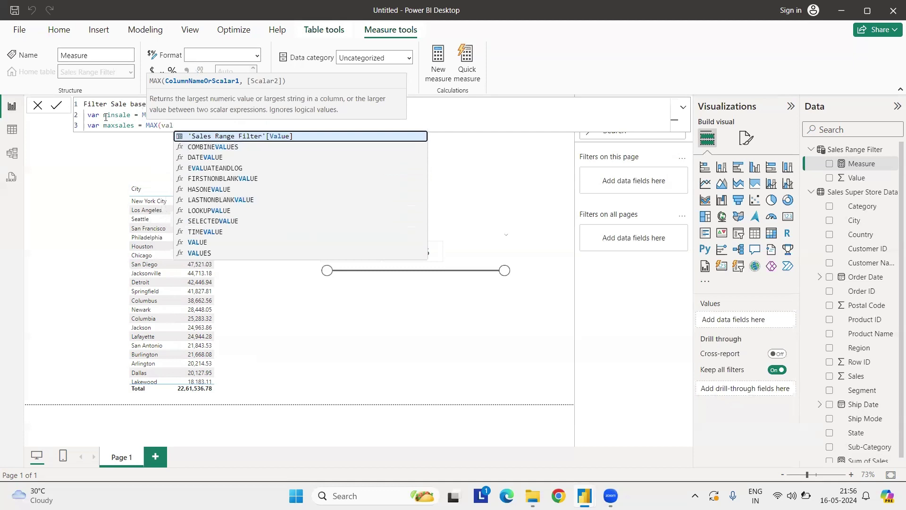
pyautogui.press('Tab')
pyautogui.write(')')
pyautogui.hotkey('shift', 'Return')
pyautogui.write('var')
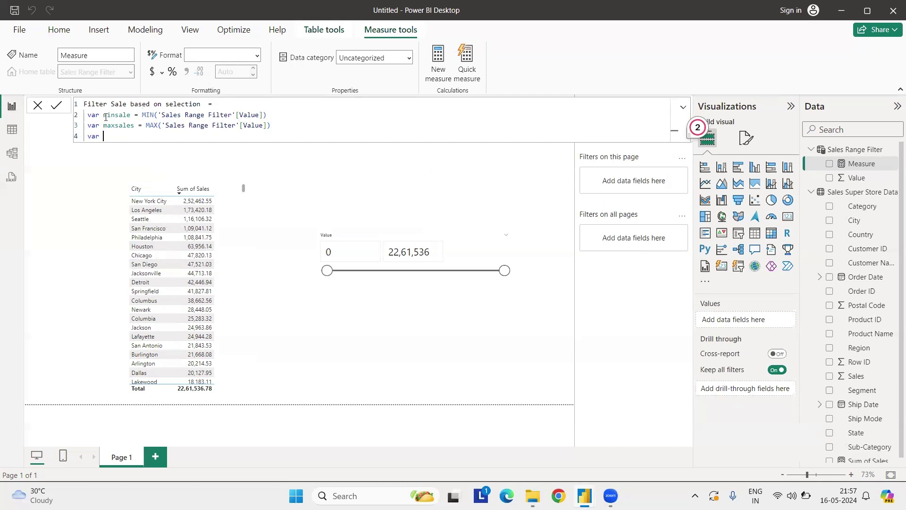
pyautogui.write('currentsales = sum')
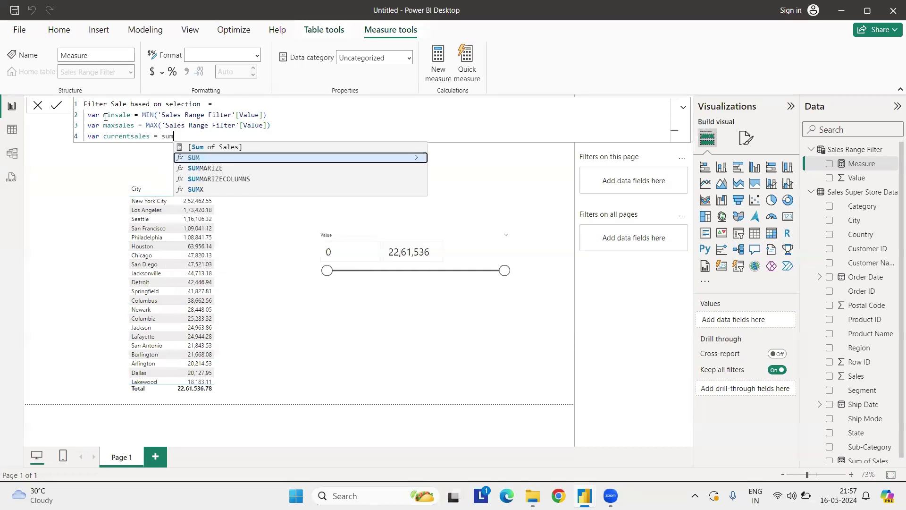
pyautogui.press('Up')
pyautogui.press('Tab')
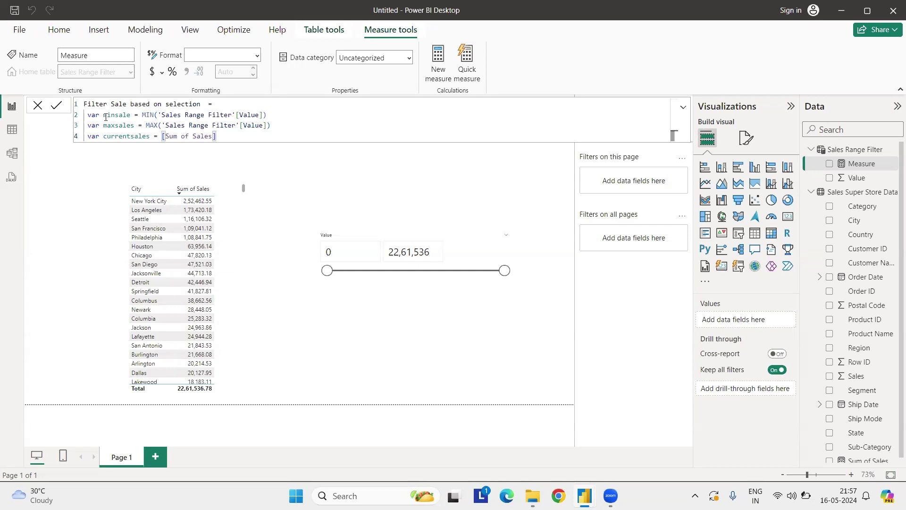
# Step: Start the RETURN with IF(currentsales >= minsale
pyautogui.hotkey('shift', 'Return')
pyautogui.hotkey('shift', 'Return')
pyautogui.write('tru')
pyautogui.press('BackSpace')
pyautogui.press('BackSpace')
pyautogui.press('BackSpace')
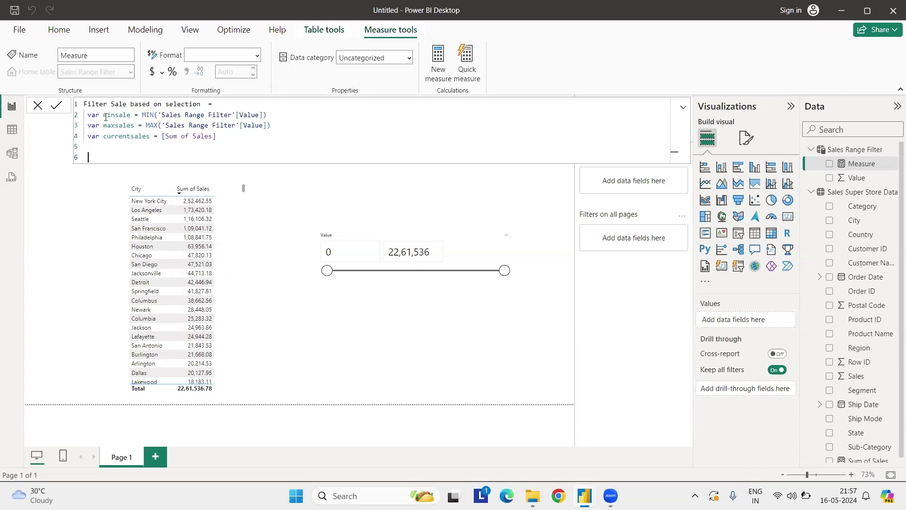
pyautogui.write('return')
pyautogui.press('Tab')
pyautogui.hotkey('shift', 'Return')
pyautogui.press('Tab')
pyautogui.write('IF(')
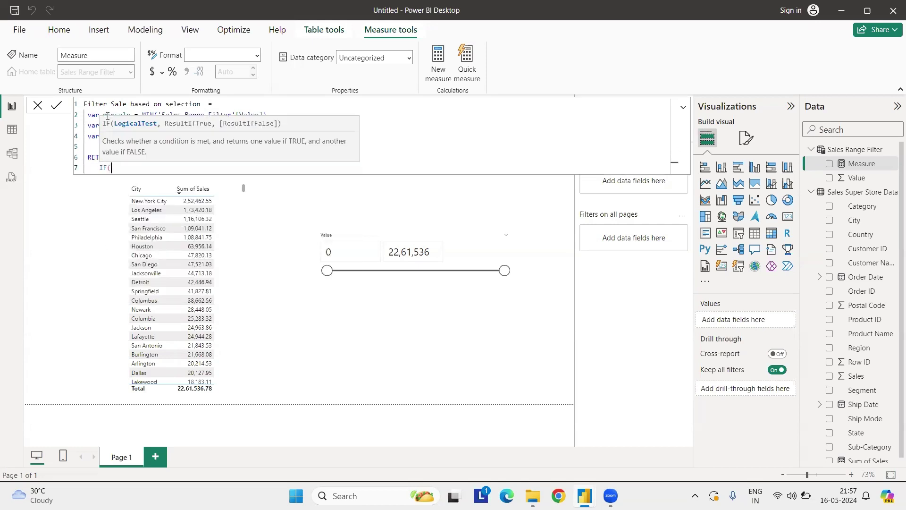
pyautogui.write('currentsales >')
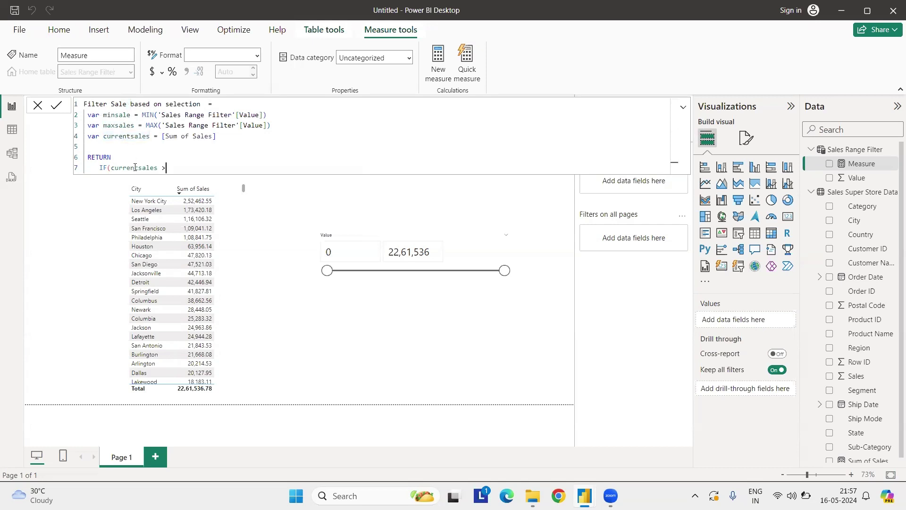
pyautogui.write('=')
pyautogui.doubleClick(111, 116)
pyautogui.hotkey('ctrl', 'c')
pyautogui.click(181, 169)
pyautogui.hotkey('ctrl', 'v')
# Step: Finish the condition with && currentsales <= maxsales, return 1,0, and commit the measure
pyautogui.doubleClick(117, 125)
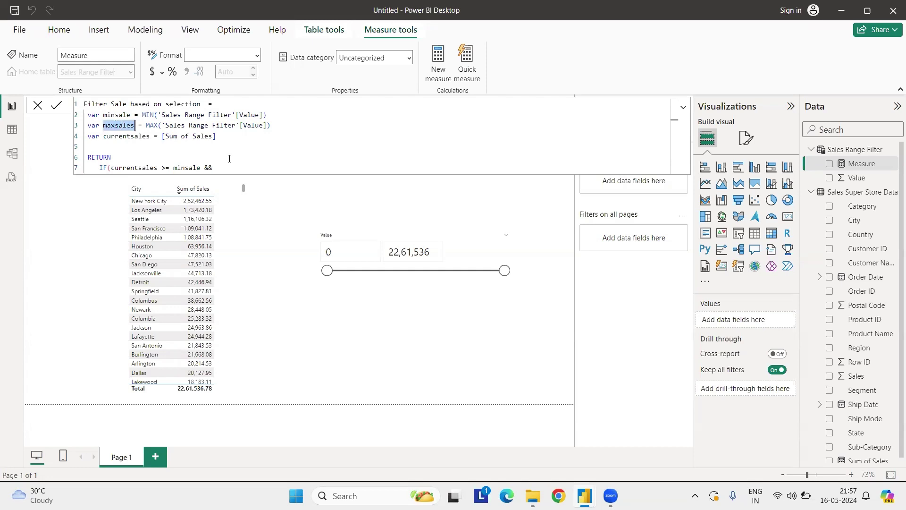
pyautogui.doubleClick(136, 167)
pyautogui.hotkey('ctrl', 'c')
pyautogui.click(249, 169)
pyautogui.hotkey('ctrl', 'v')
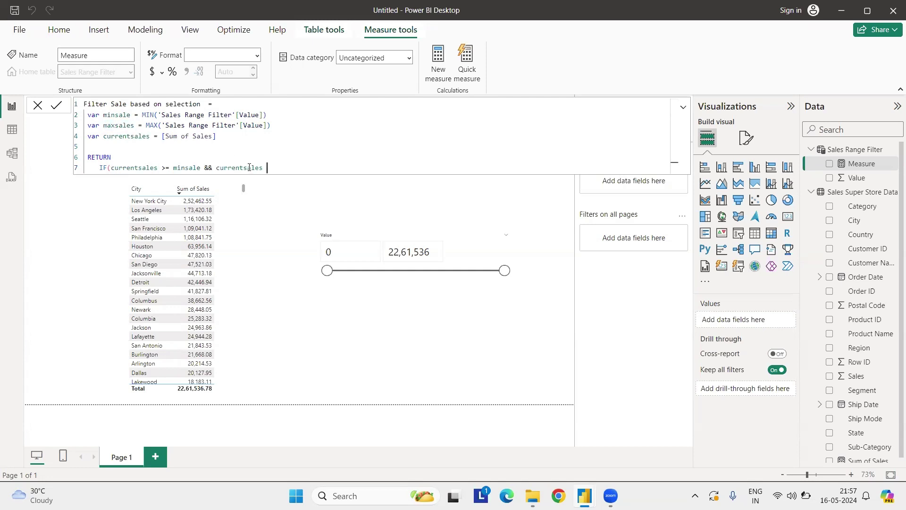
pyautogui.write('<=')
pyautogui.doubleClick(118, 126)
pyautogui.hotkey('ctrl', 'c')
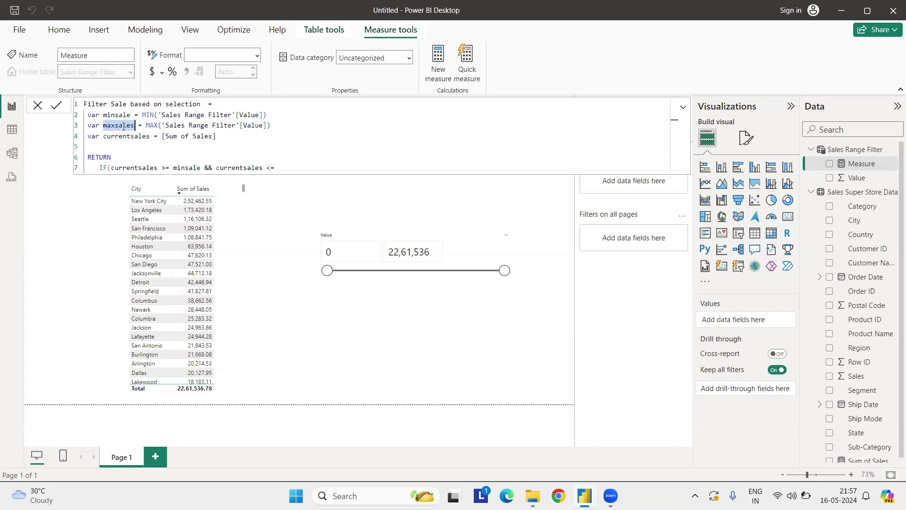
pyautogui.click(286, 169)
pyautogui.hotkey('ctrl', 'v')
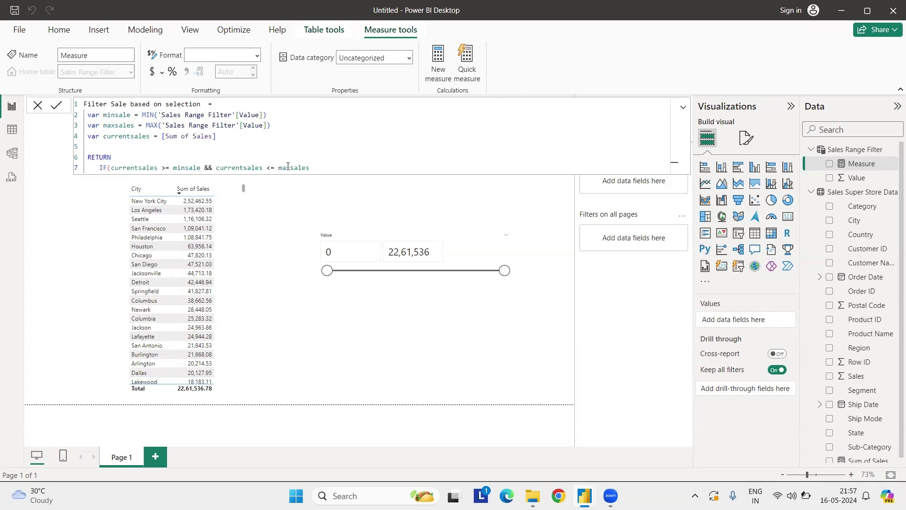
pyautogui.write(',1,0')
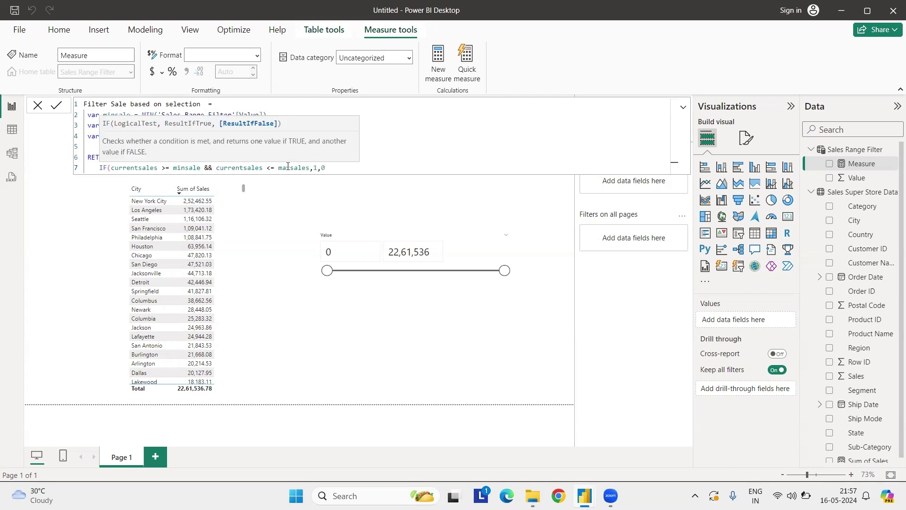
pyautogui.write(')')
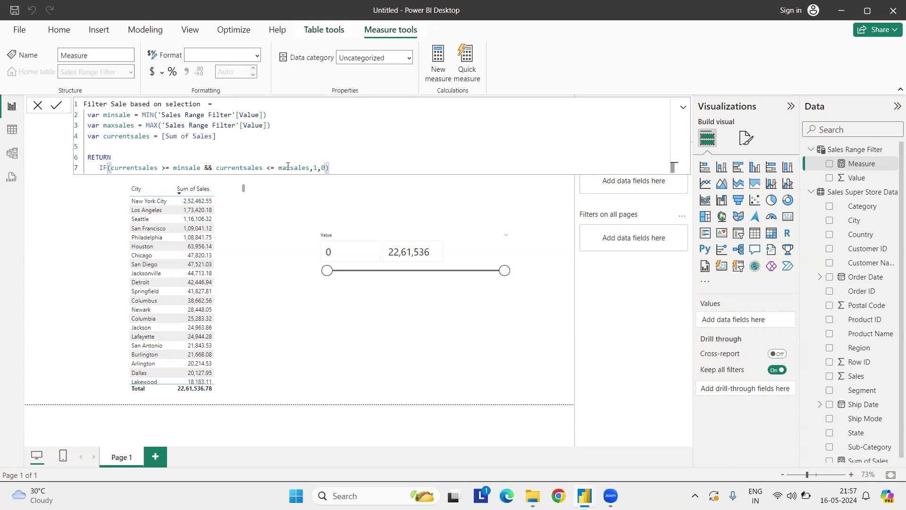
pyautogui.press('Return')
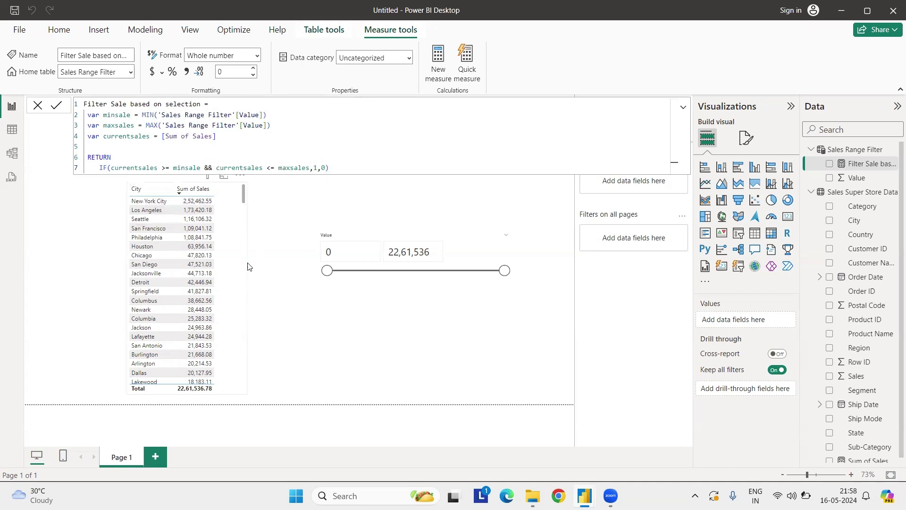
# Step: Widen the City table and add the Filter Sale based on selection measure as a column
pyautogui.click(246, 300)
pyautogui.moveTo(248, 288); pyautogui.dragTo(289, 289)
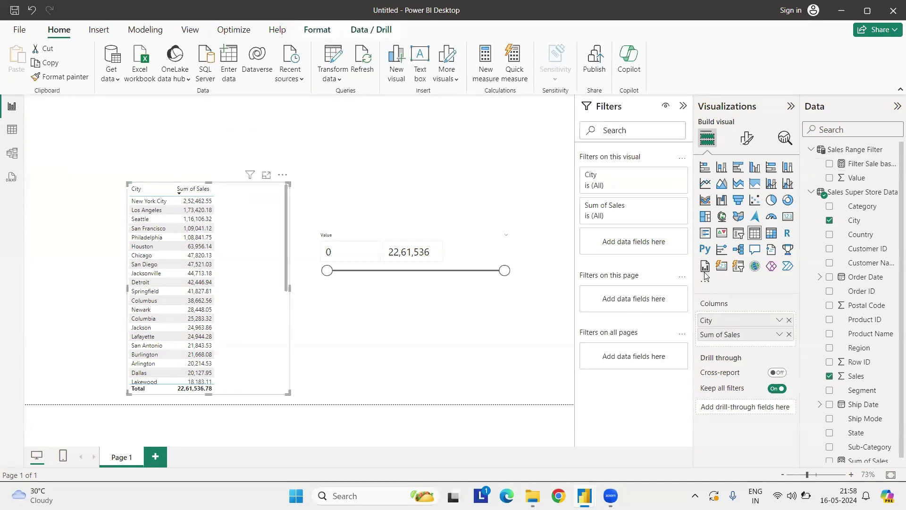
pyautogui.moveTo(849, 164); pyautogui.dragTo(755, 347)
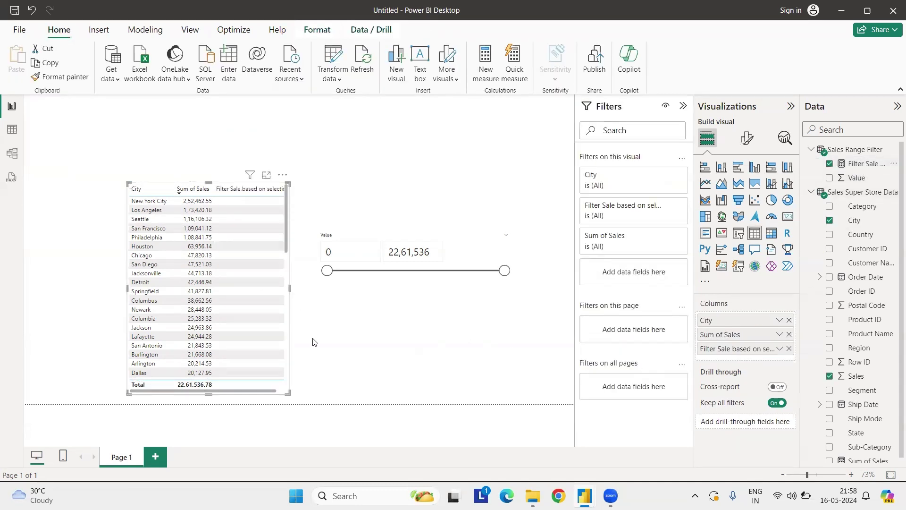
pyautogui.moveTo(127, 288); pyautogui.dragTo(83, 287)
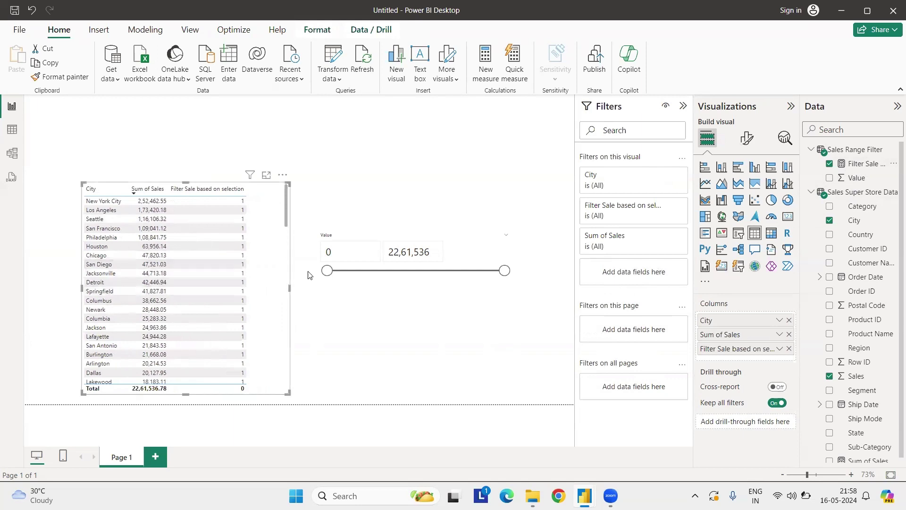
# Step: Set the Value slicer minimum to 100 and sort the table by ascending Sum of Sales
pyautogui.click(331, 257)
pyautogui.write('100')
pyautogui.press('Return')
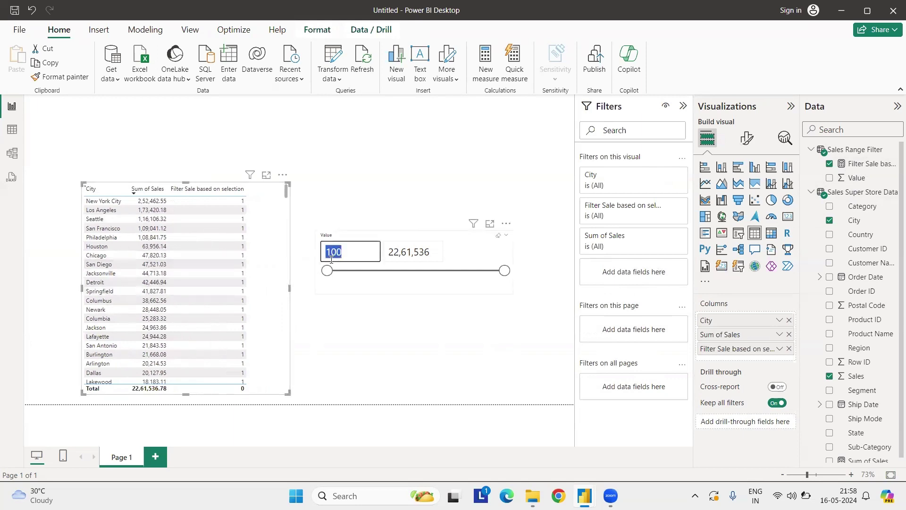
pyautogui.click(149, 189)
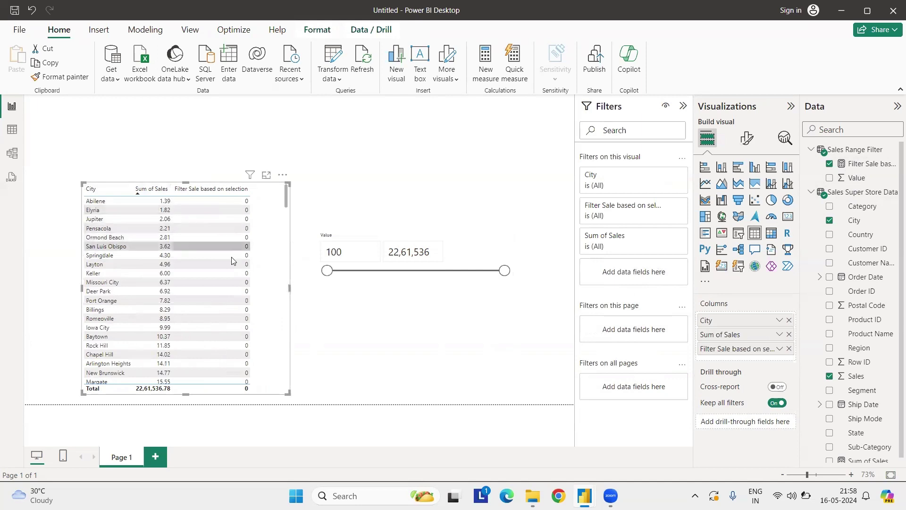
pyautogui.scroll(-10, 226, 293)
pyautogui.scroll(-8, 224, 297)
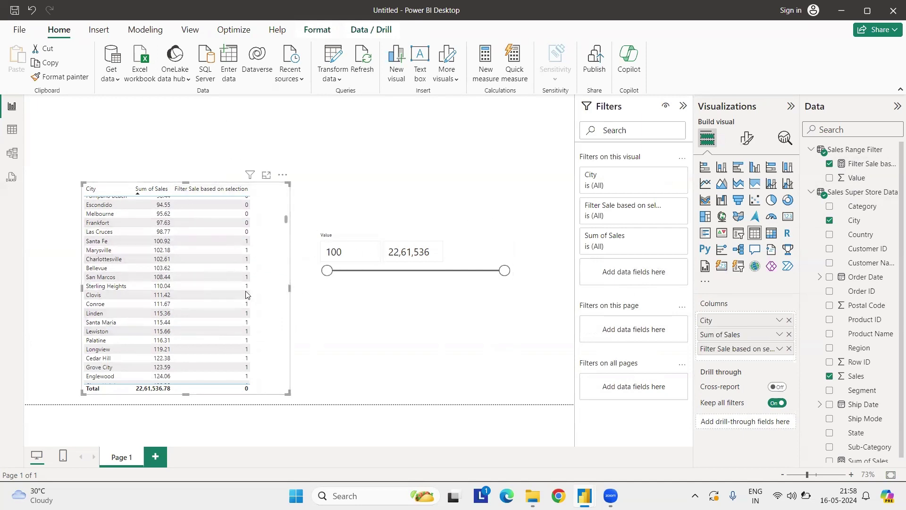
# Step: Remove the flag column and apply a visual filter: Filter Sale based on selection is 1
pyautogui.click(789, 348)
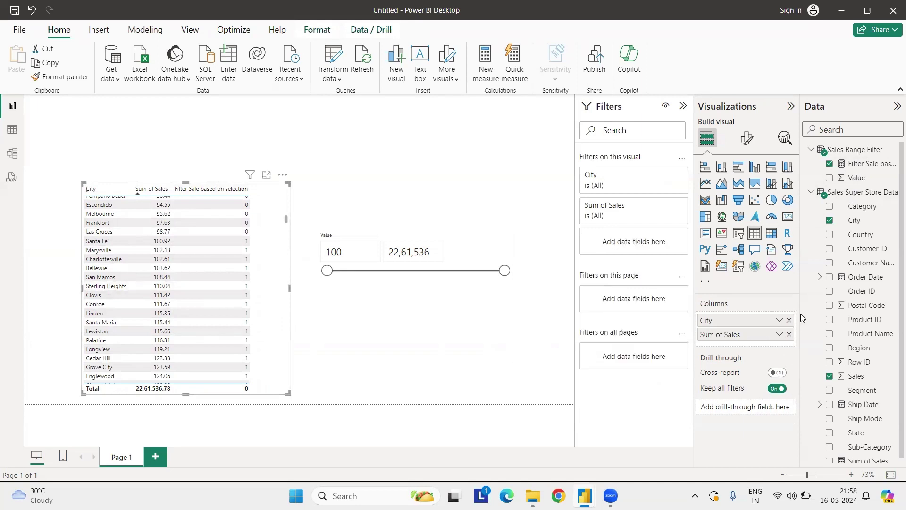
pyautogui.moveTo(864, 164); pyautogui.dragTo(633, 252)
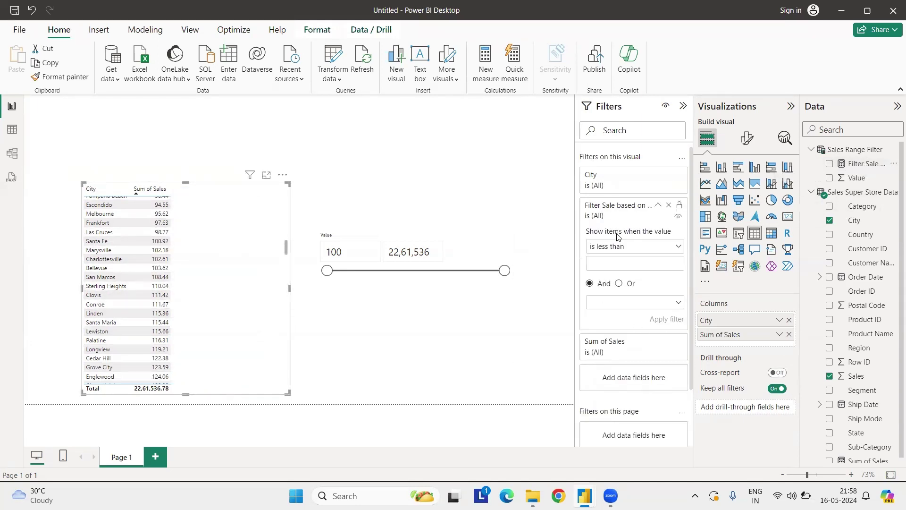
pyautogui.click(629, 249)
pyautogui.click(612, 320)
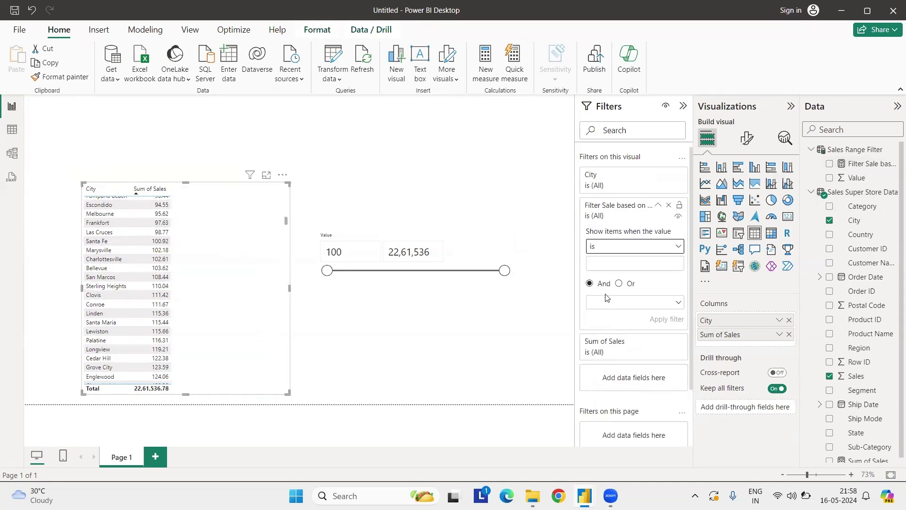
pyautogui.click(607, 263)
pyautogui.write('1')
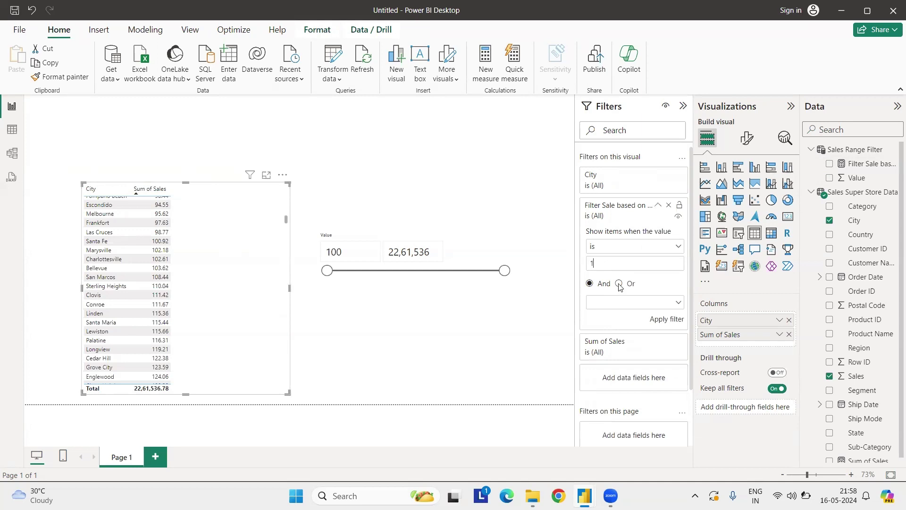
pyautogui.click(667, 319)
pyautogui.scroll(10, 174, 210)
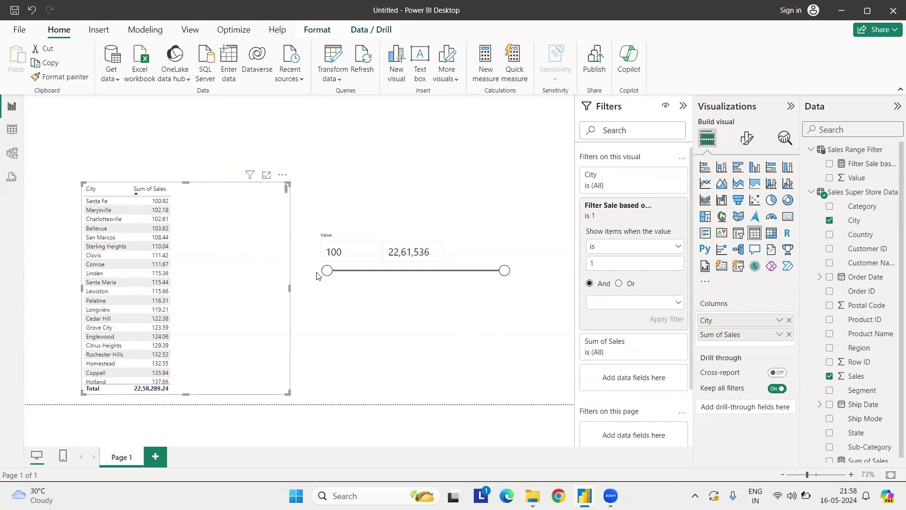
# Step: Narrow the City table, test lowering the slicer maximum, then reset it to 0–22,61,536
pyautogui.click(498, 239)
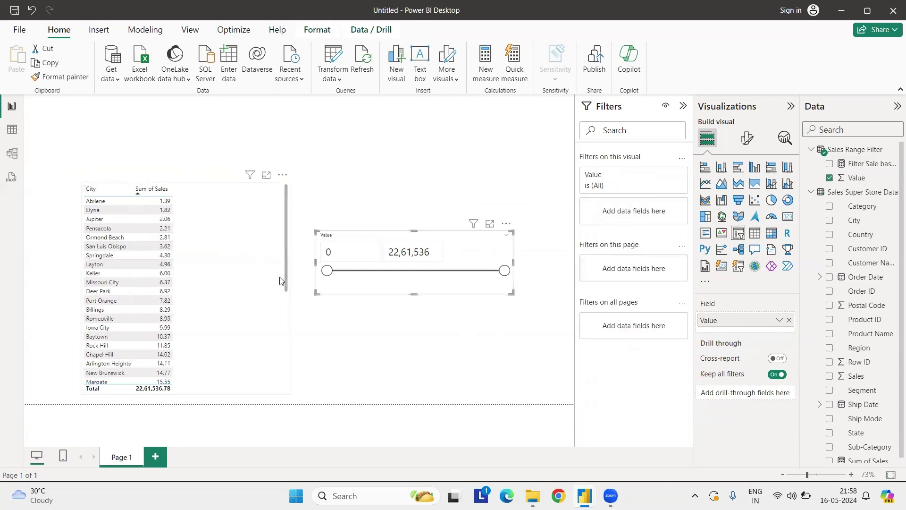
pyautogui.moveTo(290, 288); pyautogui.dragTo(236, 288)
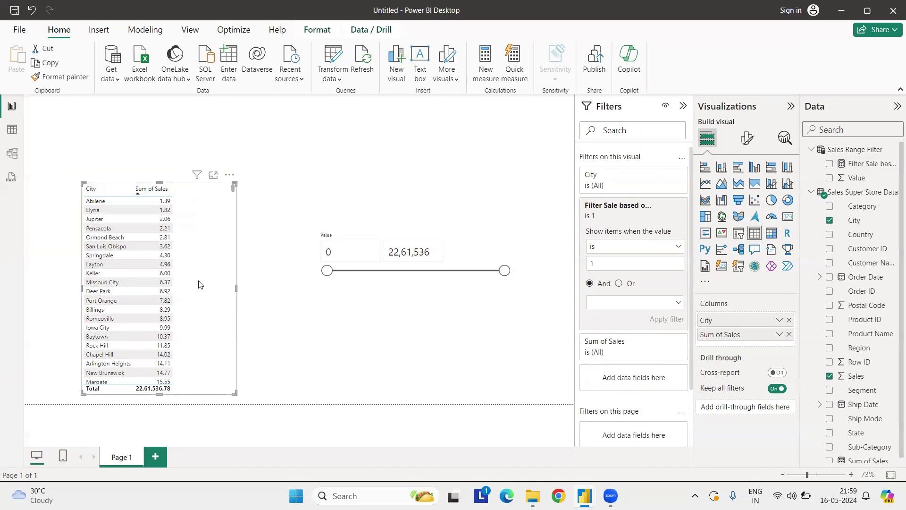
pyautogui.moveTo(504, 270); pyautogui.dragTo(359, 271)
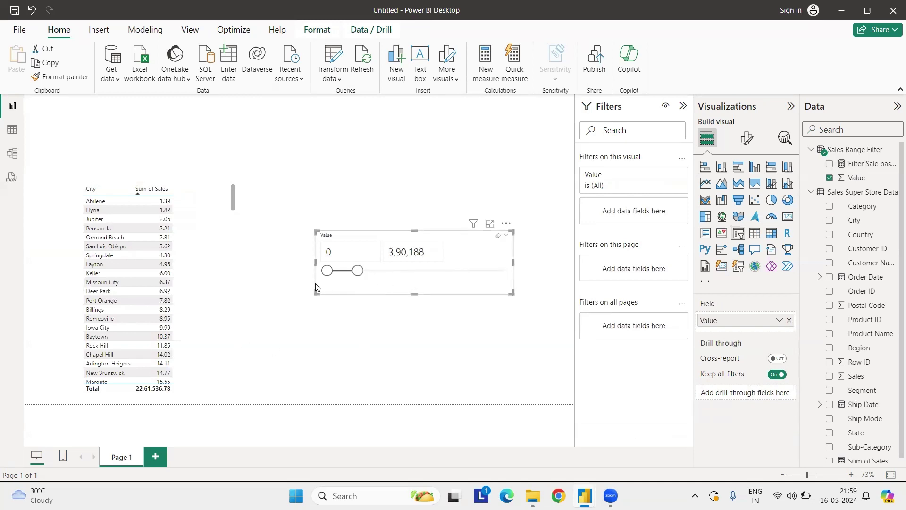
pyautogui.moveTo(357, 271); pyautogui.dragTo(337, 270)
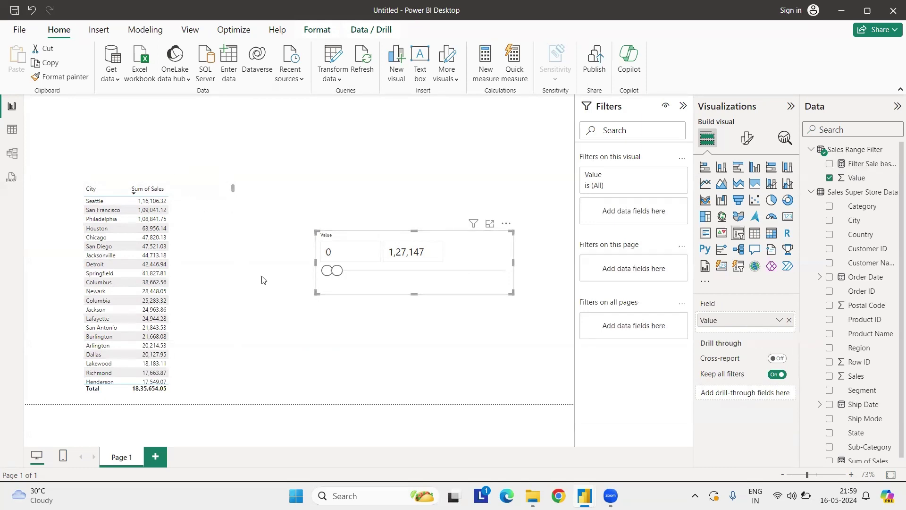
pyautogui.click(506, 234)
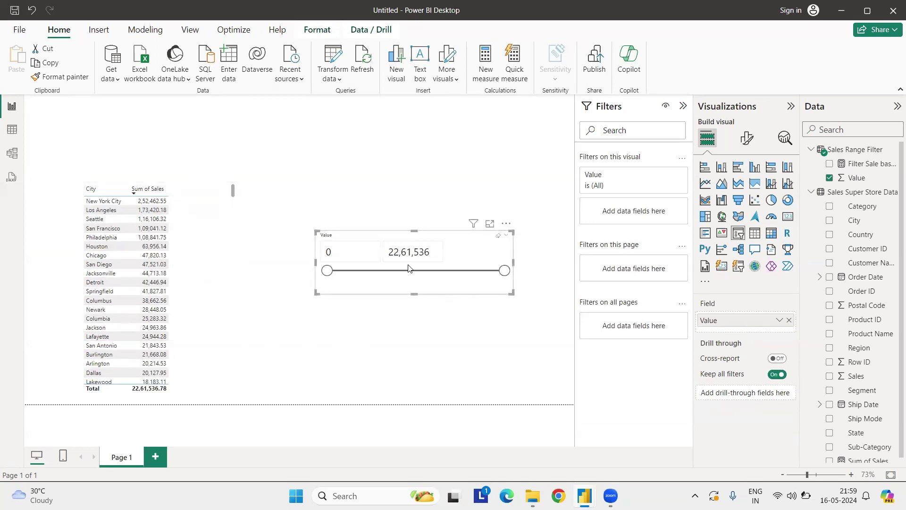
pyautogui.click(418, 315)
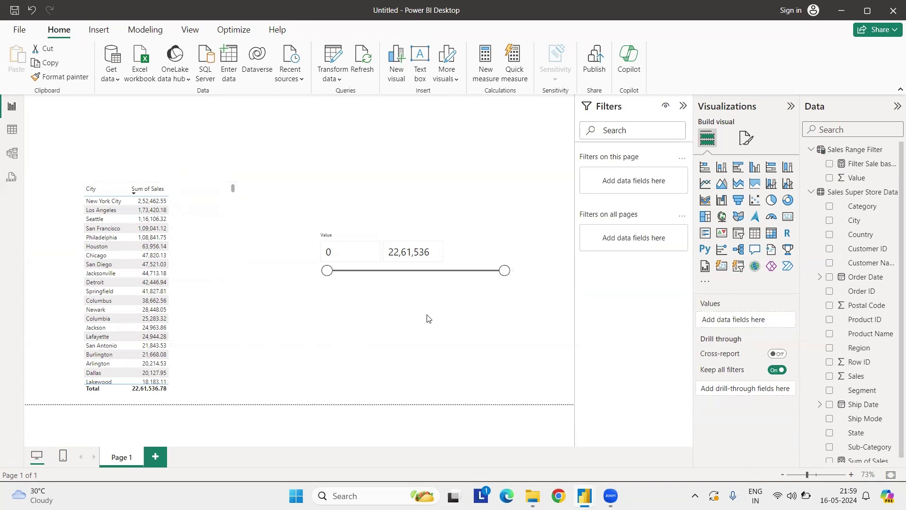
pyautogui.click(224, 233)
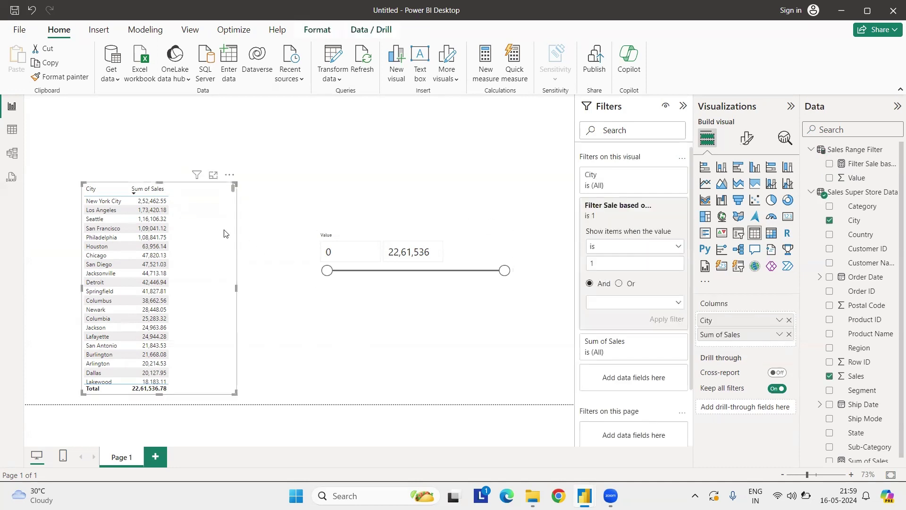
pyautogui.click(482, 248)
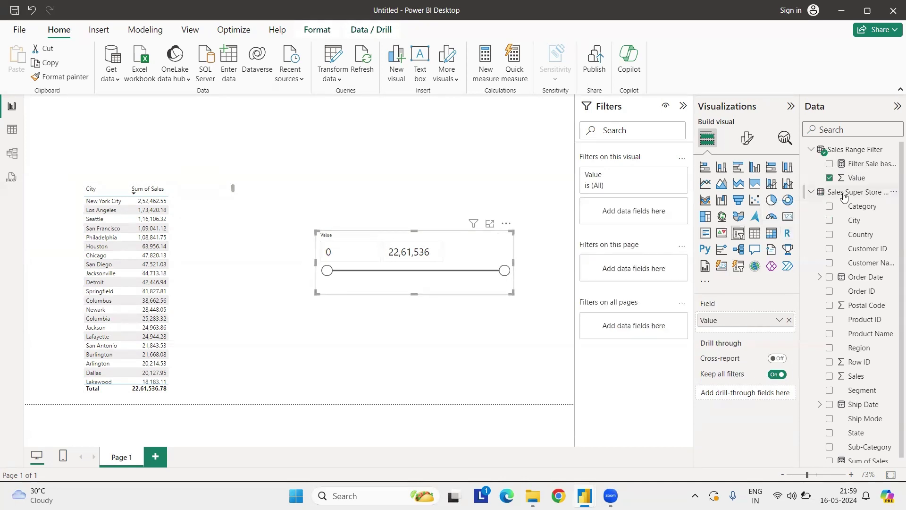
# Step: Start a new table Filter sales slider with SUMMARIZE over 'Sales Super Store Data'
pyautogui.click(845, 195)
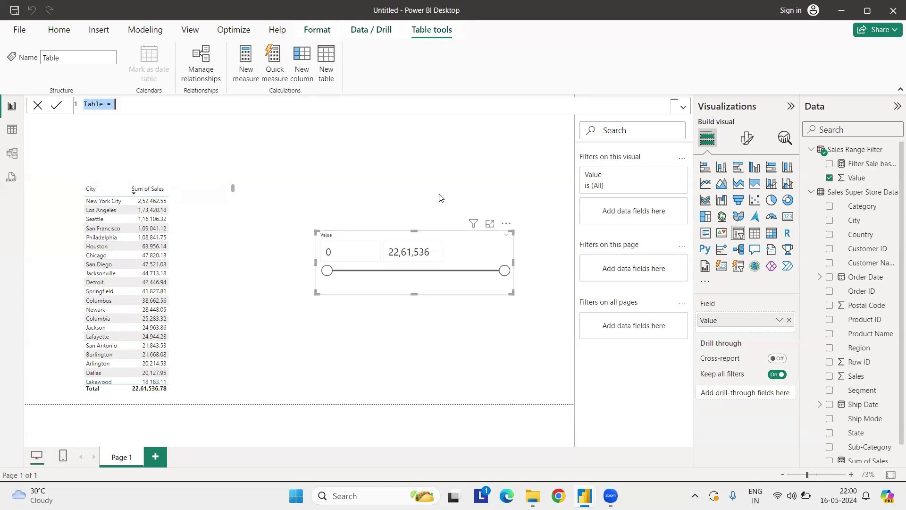
pyautogui.click(308, 105)
pyautogui.doubleClick(91, 105)
pyautogui.write('Filter s')
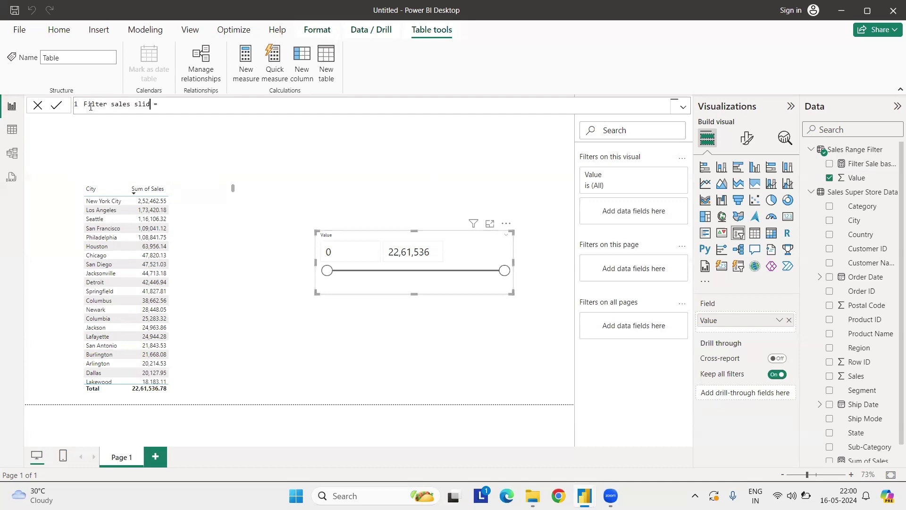
pyautogui.write('um')
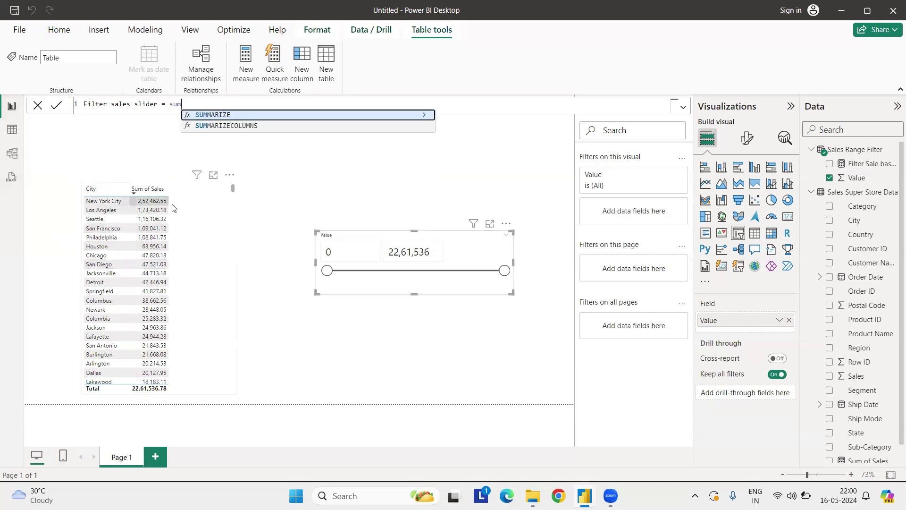
pyautogui.press('Tab')
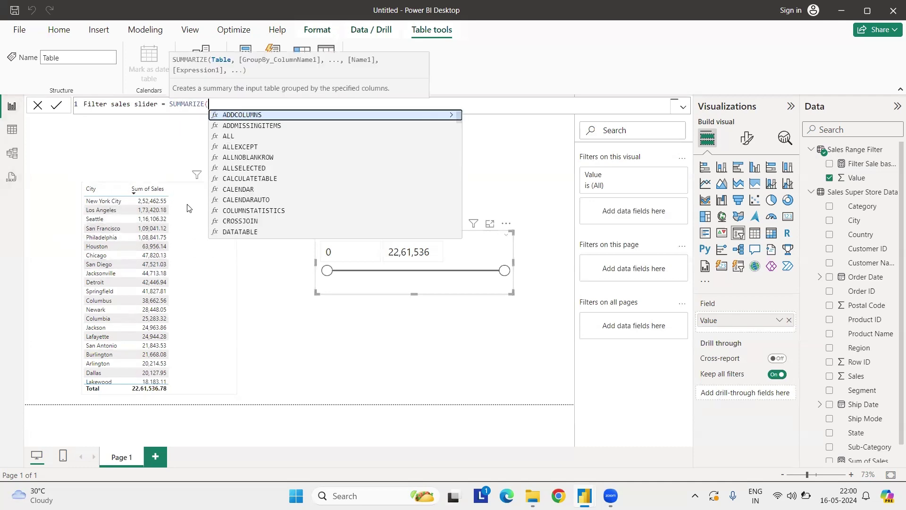
pyautogui.write("'sa")
pyautogui.press('Tab')
pyautogui.write(',')
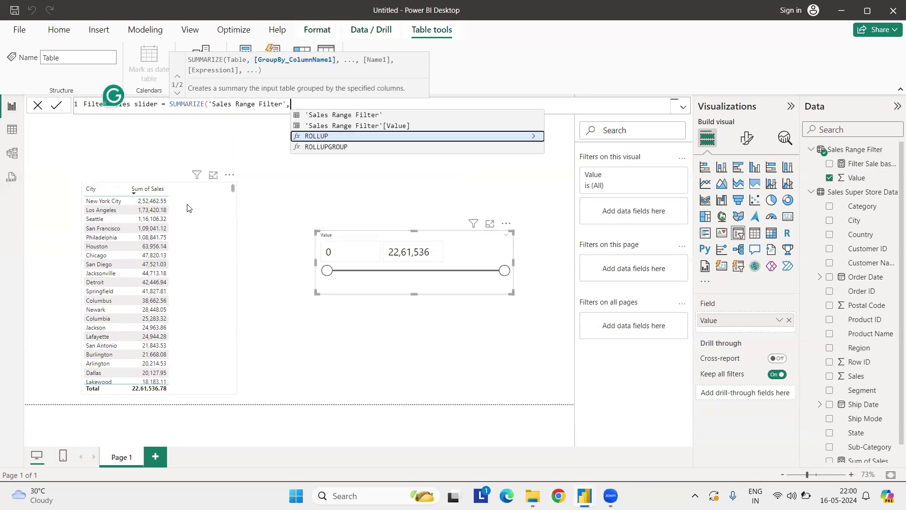
pyautogui.write("'sa")
pyautogui.press('Tab')
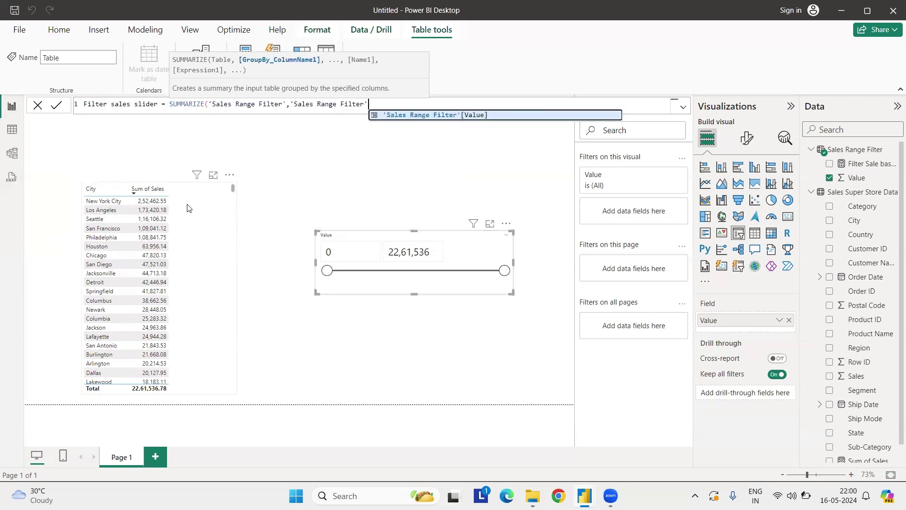
pyautogui.press('BackSpace')
pyautogui.press('BackSpace')
pyautogui.press('BackSpace')
pyautogui.press('BackSpace')
pyautogui.press('BackSpace')
pyautogui.press('BackSpace')
pyautogui.press('BackSpace')
pyautogui.press('BackSpace')
pyautogui.press('BackSpace')
pyautogui.press('BackSpace')
pyautogui.press('BackSpace')
pyautogui.press('BackSpace')
pyautogui.press('BackSpace')
pyautogui.press('BackSpace')
pyautogui.press('BackSpace')
pyautogui.press('BackSpace')
pyautogui.press('BackSpace')
pyautogui.press('BackSpace')
pyautogui.press('BackSpace')
pyautogui.press('BackSpace')
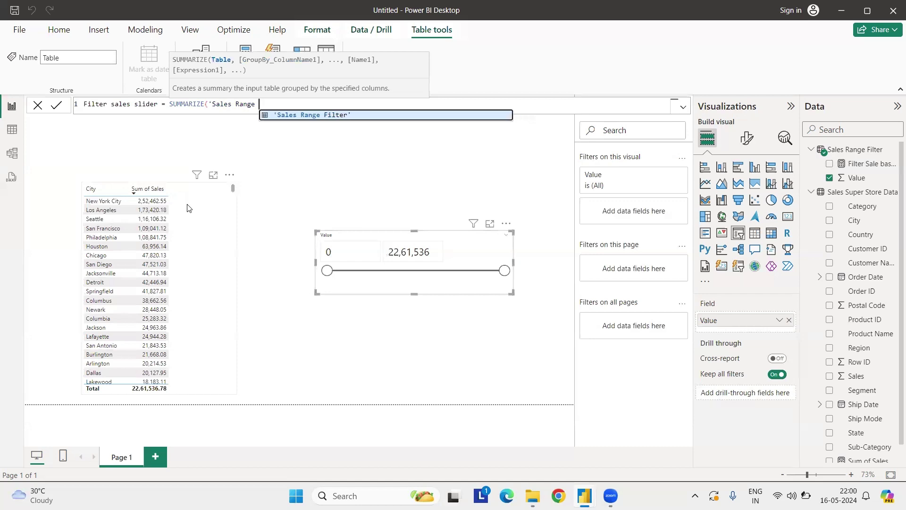
pyautogui.press('BackSpace')
pyautogui.press('BackSpace')
pyautogui.press('Down')
pyautogui.press('Tab')
# Step: Group by City with a "totalsales" column of [Sum of Sales] and commit the table
pyautogui.write(',')
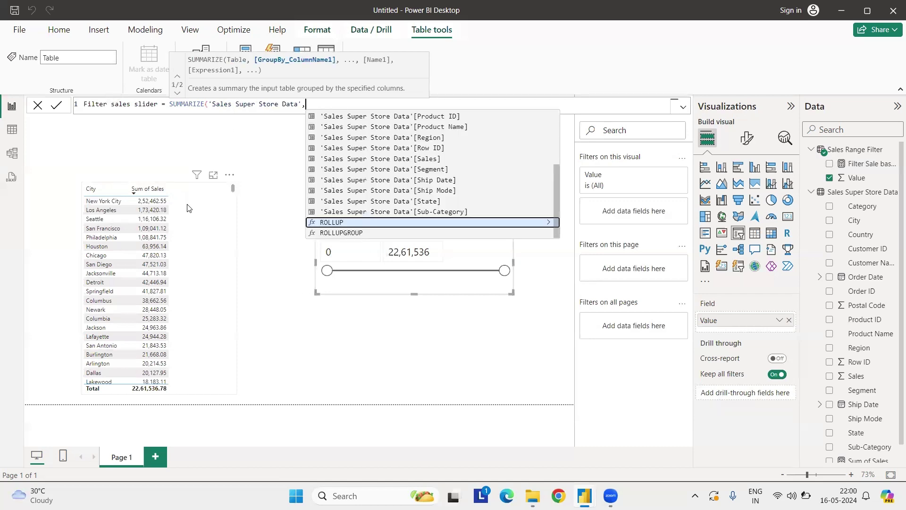
pyautogui.write('sale')
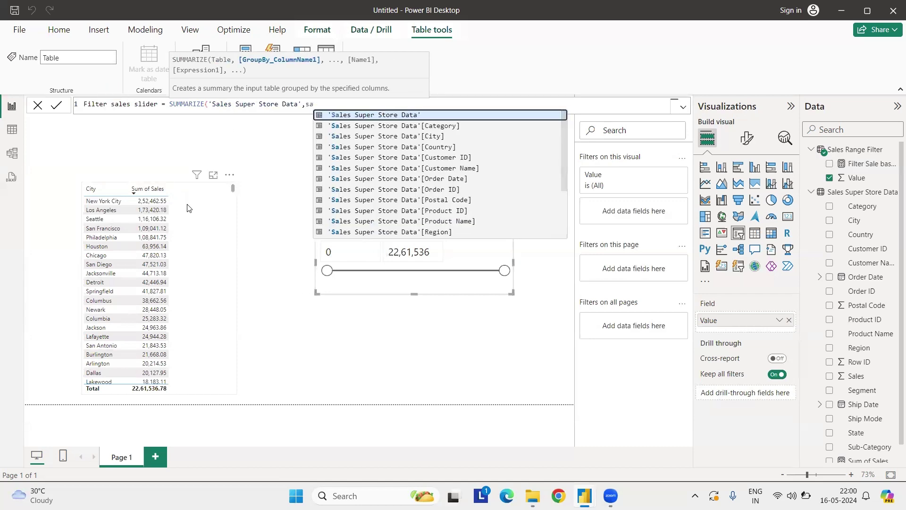
pyautogui.press('Tab')
pyautogui.write('[')
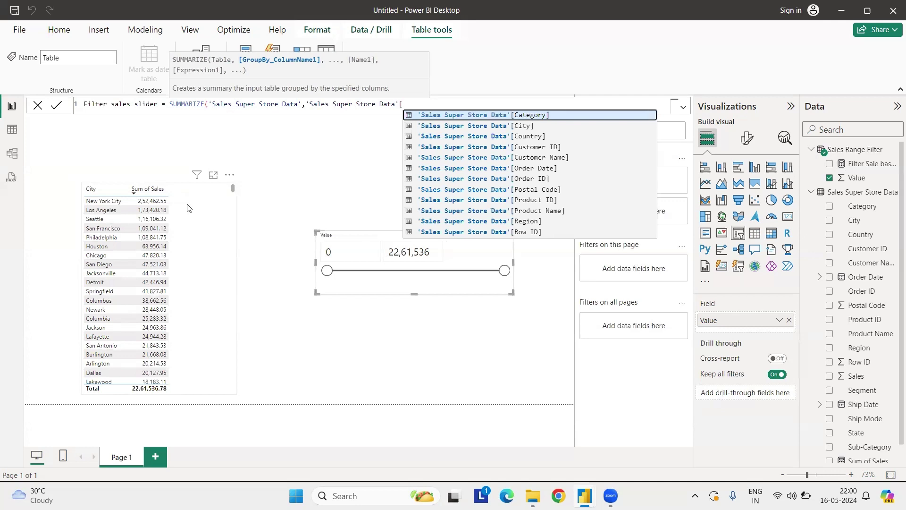
pyautogui.write('cu')
pyautogui.press('BackSpace')
pyautogui.write('i')
pyautogui.press('Tab')
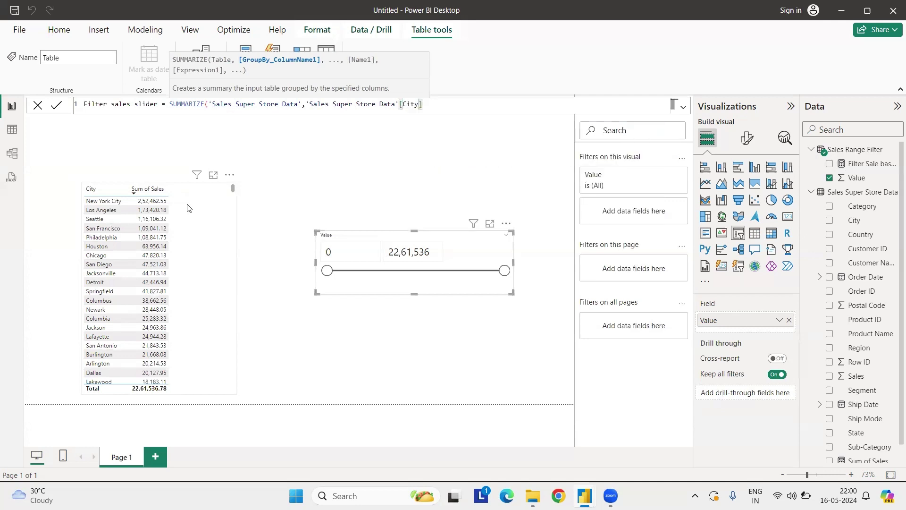
pyautogui.write(',"total')
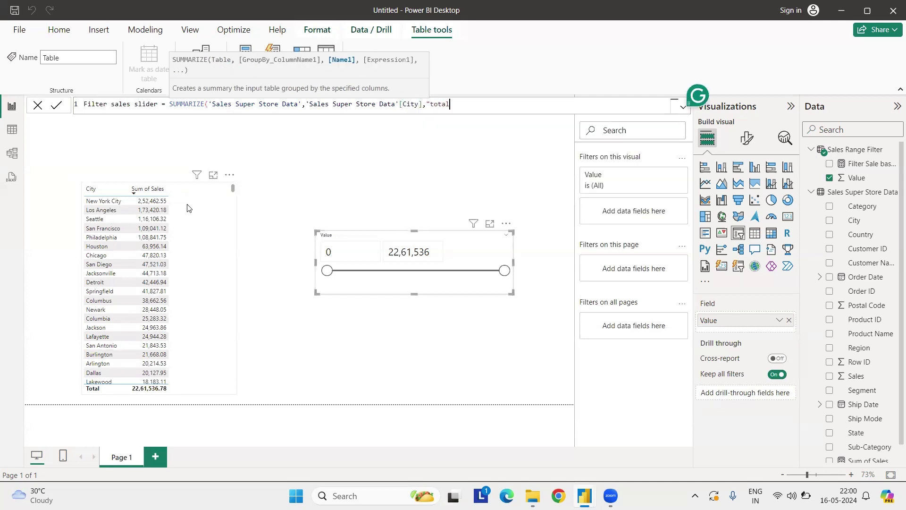
pyautogui.write('sales",')
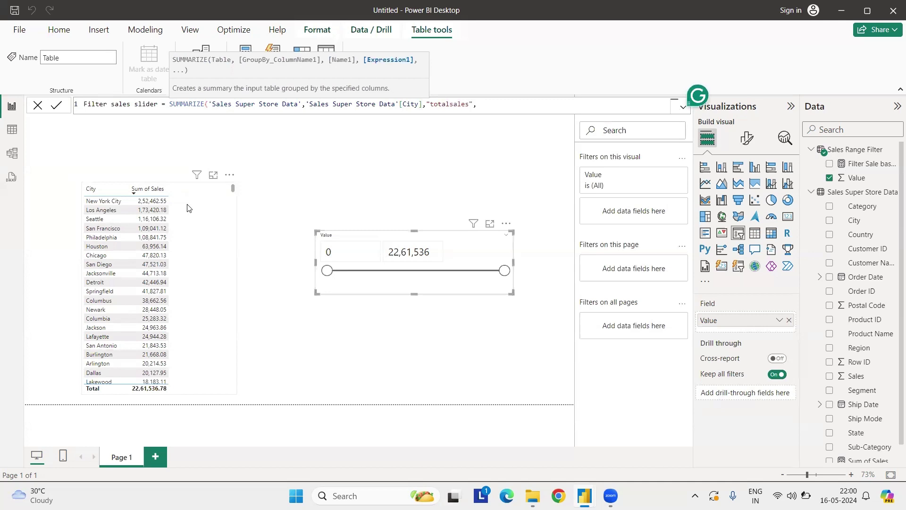
pyautogui.write('sum')
pyautogui.press('Tab')
pyautogui.write(')')
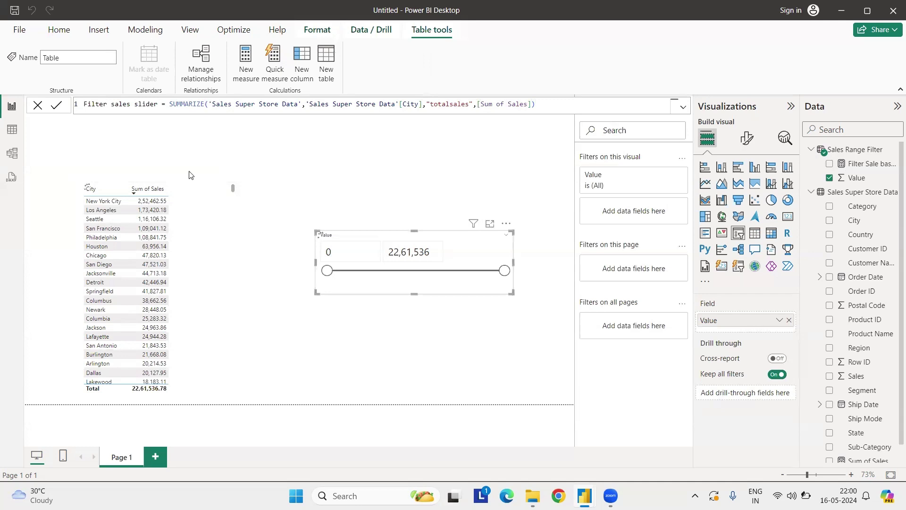
pyautogui.press('Return')
pyautogui.click(811, 149)
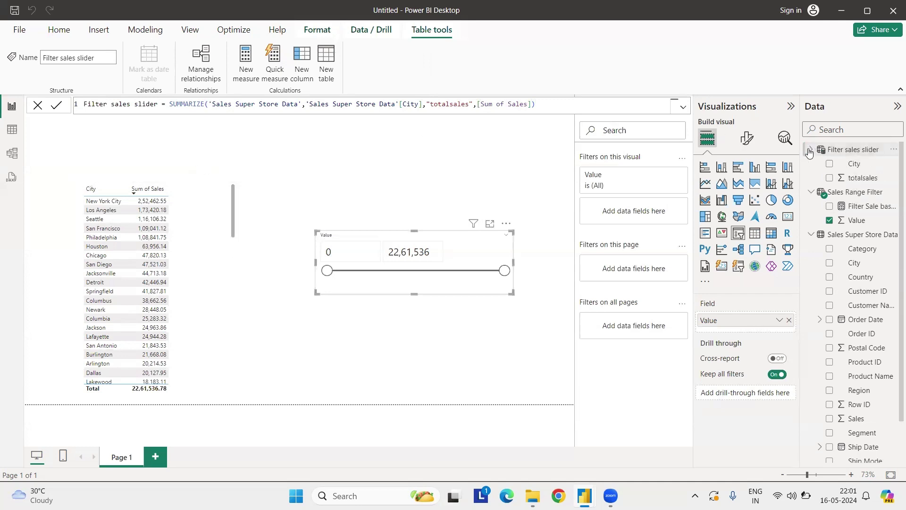
pyautogui.click(867, 206)
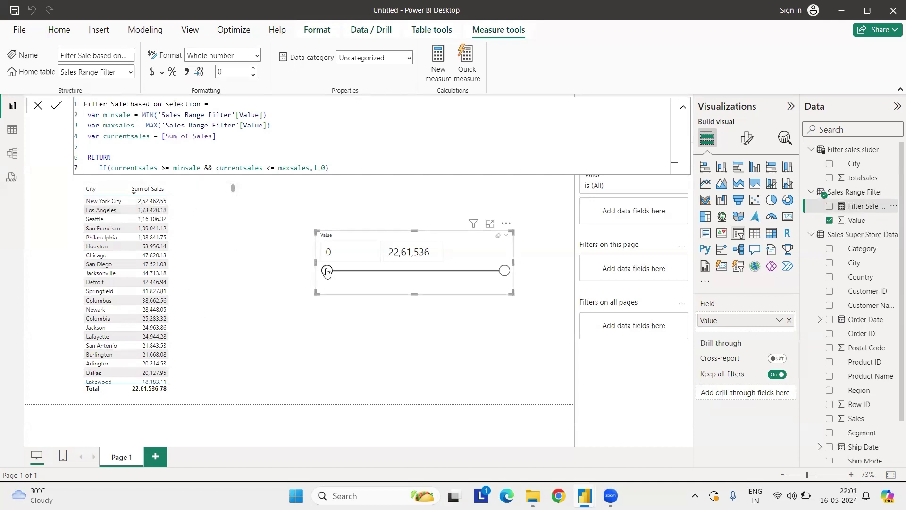
# Step: Test the slicer at minimum 1,12,732, then select the whole Filter Sale based on selection DAX
pyautogui.moveTo(327, 271); pyautogui.dragTo(336, 271)
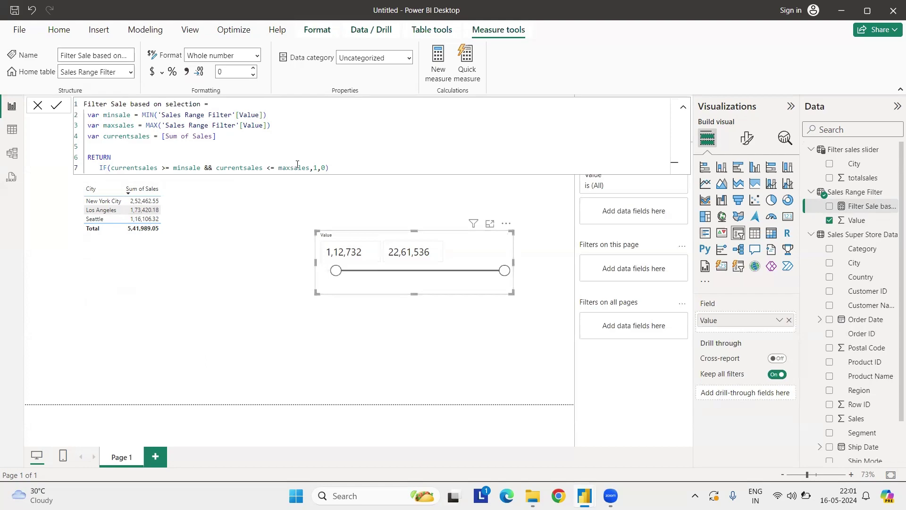
pyautogui.click(349, 161)
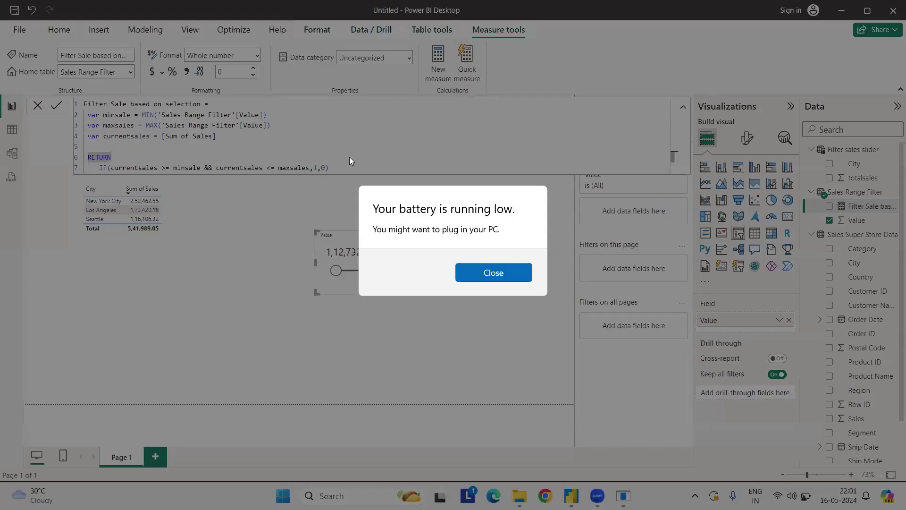
pyautogui.click(491, 271)
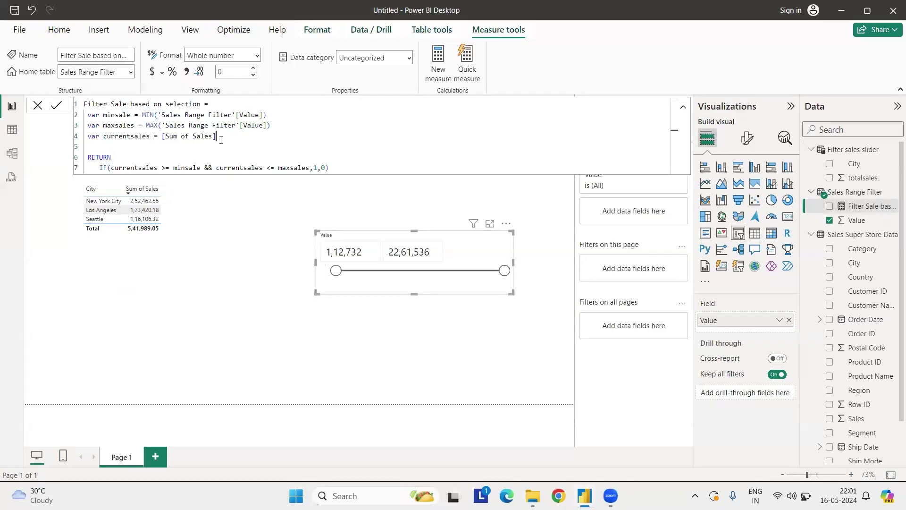
pyautogui.hotkey('ctrl', 'a')
pyautogui.hotkey('ctrl', 'c')
# Step: Reset the Value slicer to its full sales range and select the Filter sales slider table
pyautogui.click(388, 231)
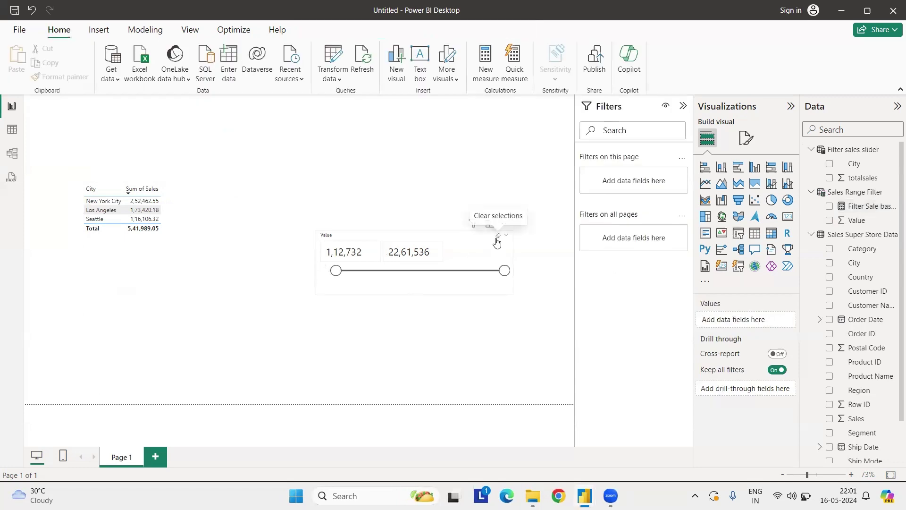
pyautogui.click(496, 236)
pyautogui.click(854, 150)
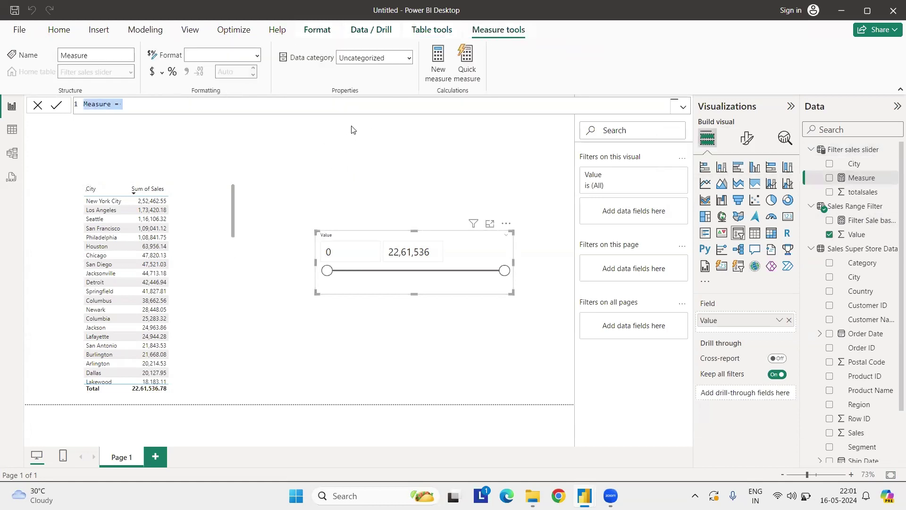
# Step: Paste the copied DAX, add 'slider' to the measure name, and use totalsales in the minsale and maxsales lines
pyautogui.hotkey('ctrl', 'v')
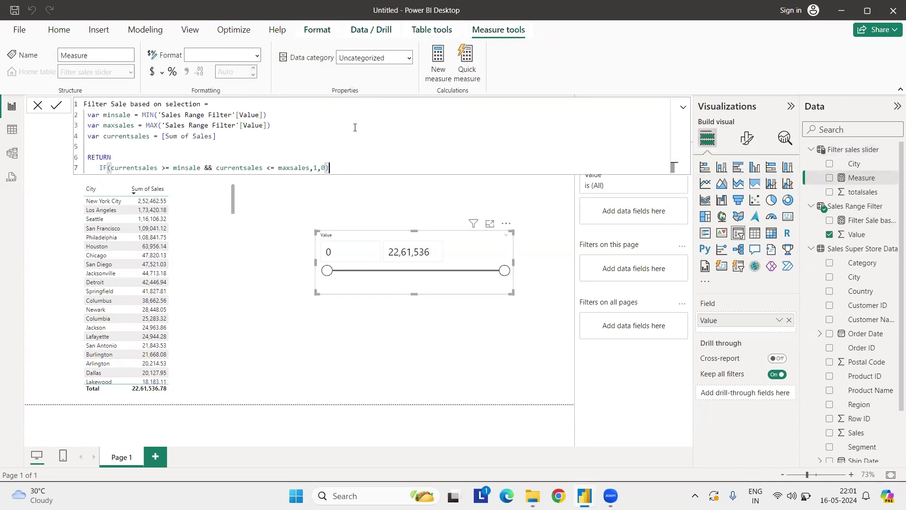
pyautogui.click(133, 104)
pyautogui.write('slider')
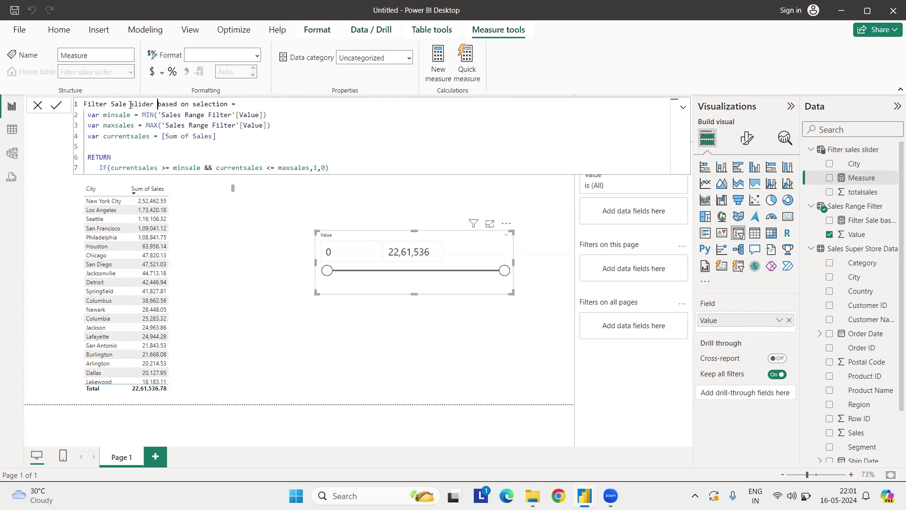
pyautogui.moveTo(159, 115); pyautogui.dragTo(267, 113)
pyautogui.write('tot')
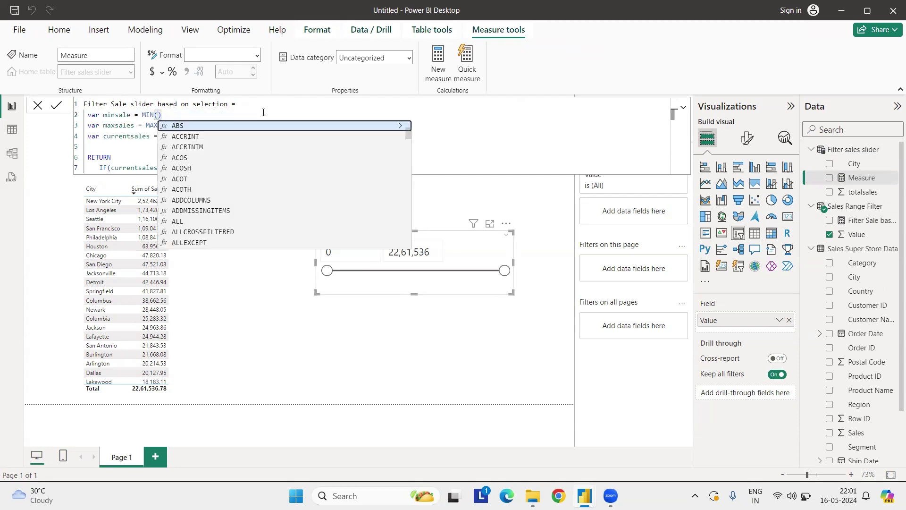
pyautogui.press('Up')
pyautogui.press('Up')
pyautogui.press('Tab')
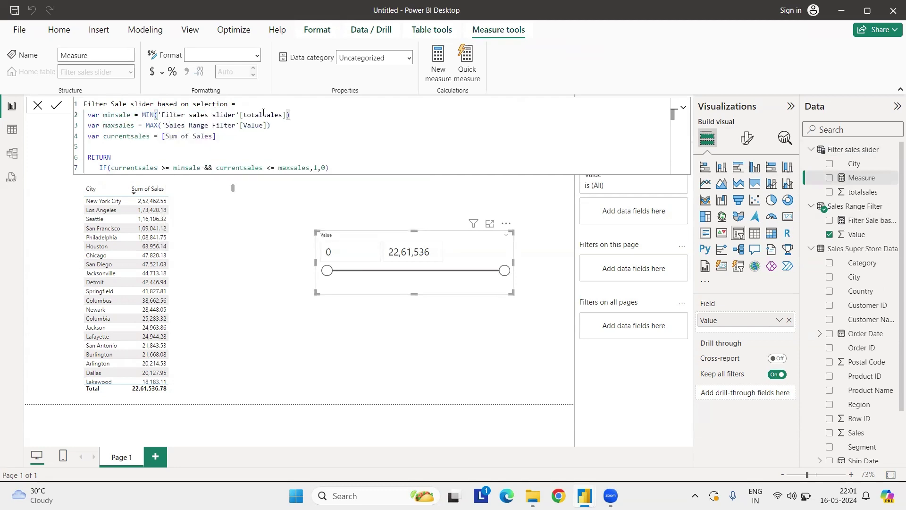
pyautogui.moveTo(162, 125); pyautogui.dragTo(267, 125)
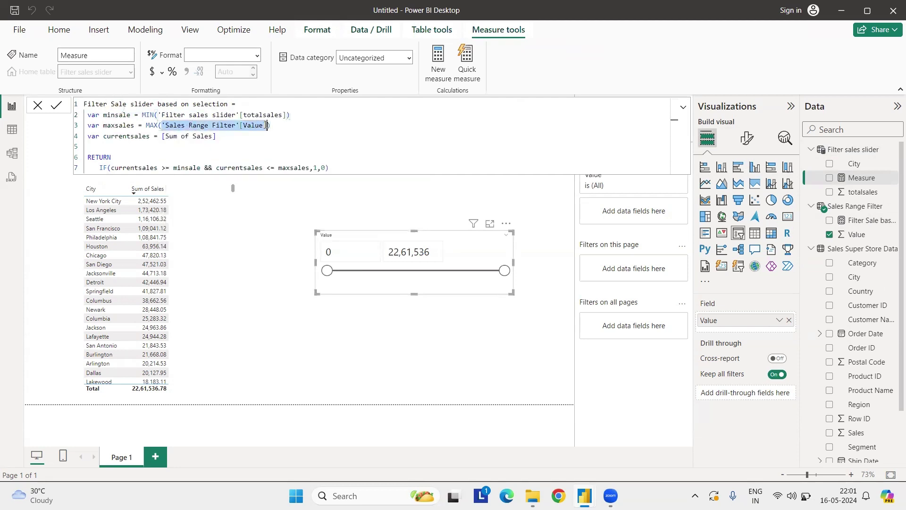
pyautogui.write('tot')
pyautogui.press('Up')
pyautogui.press('Up')
pyautogui.press('Tab')
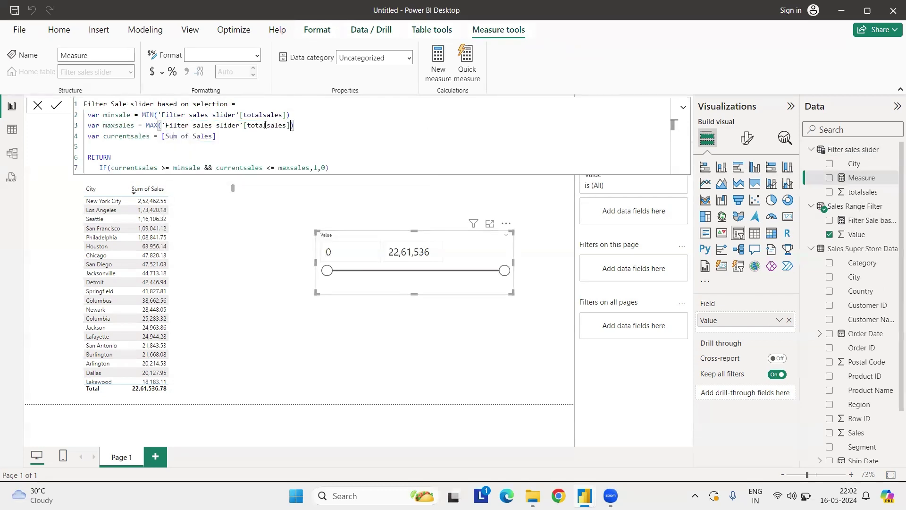
# Step: Set currentsales to SELECTEDVALUE of the Value column and commit the measure
pyautogui.moveTo(162, 136); pyautogui.dragTo(238, 135)
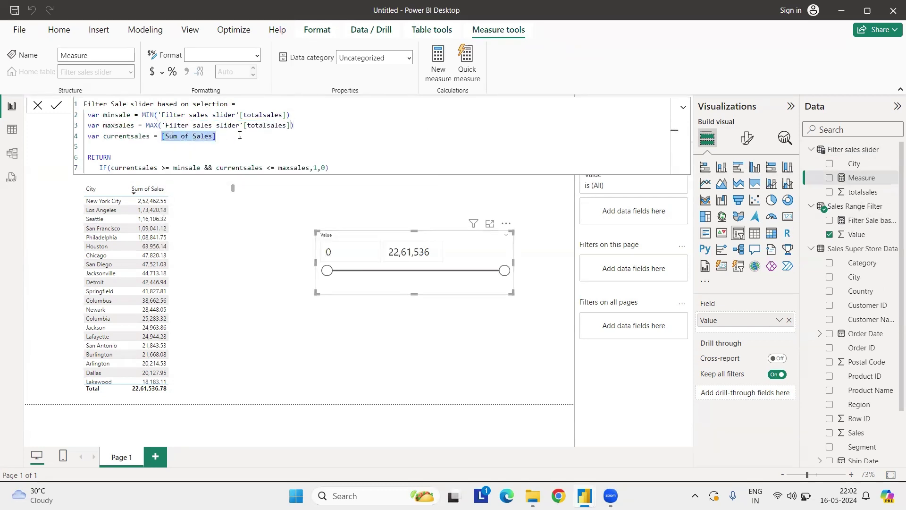
pyautogui.write('sele')
pyautogui.press('Up')
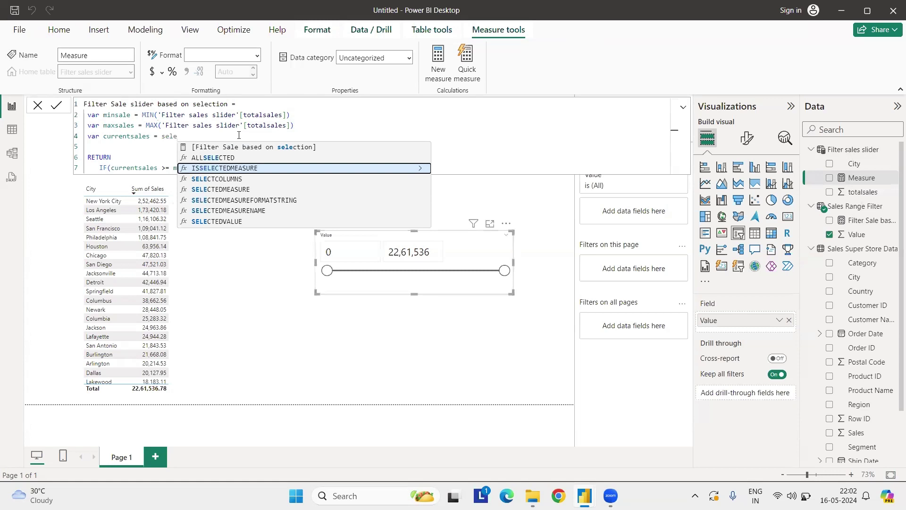
pyautogui.press('Down')
pyautogui.press('Down')
pyautogui.press('Down')
pyautogui.press('Down')
pyautogui.press('Down')
pyautogui.press('Tab')
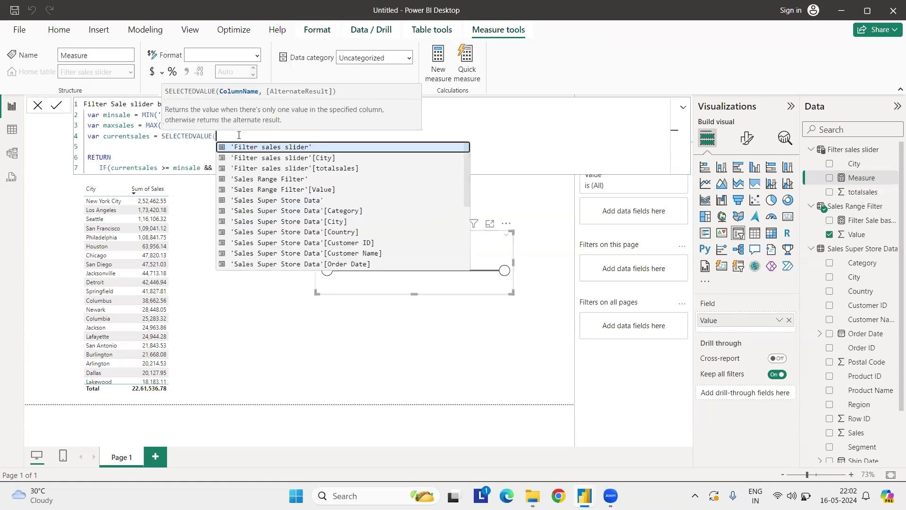
pyautogui.write('valu')
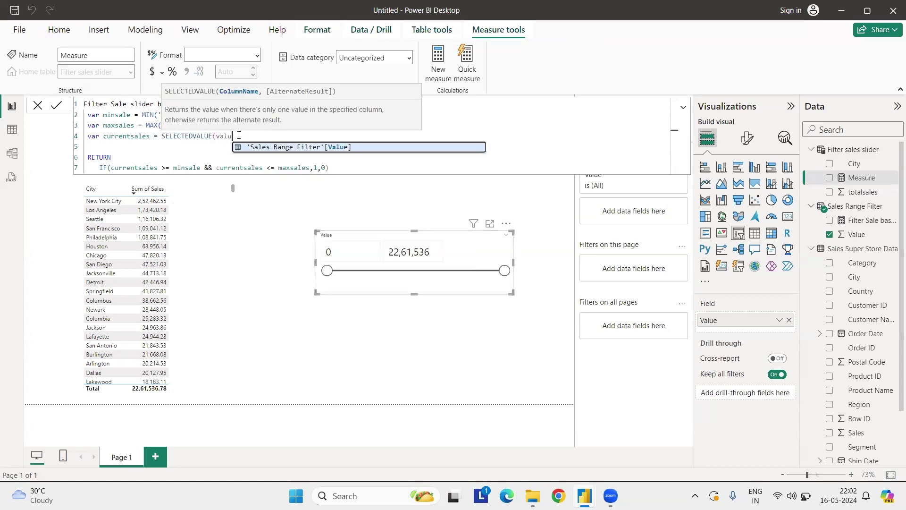
pyautogui.write(')')
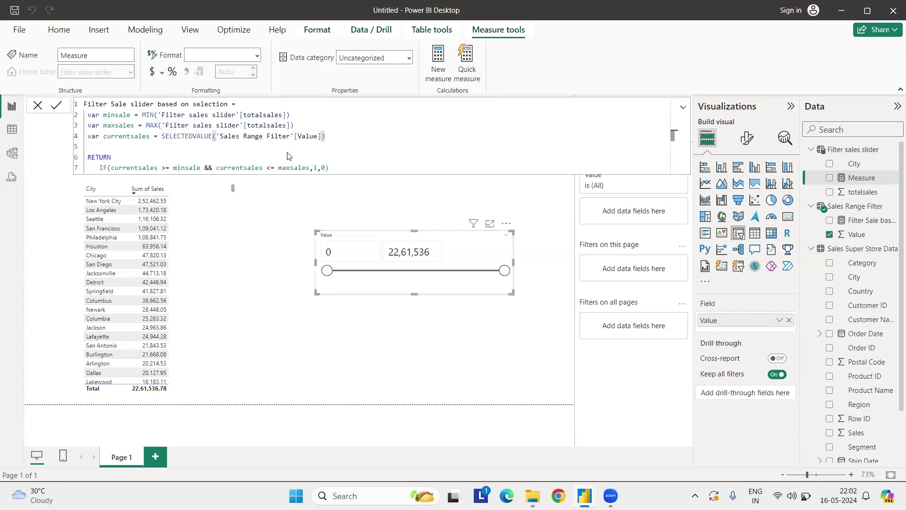
pyautogui.press('Return')
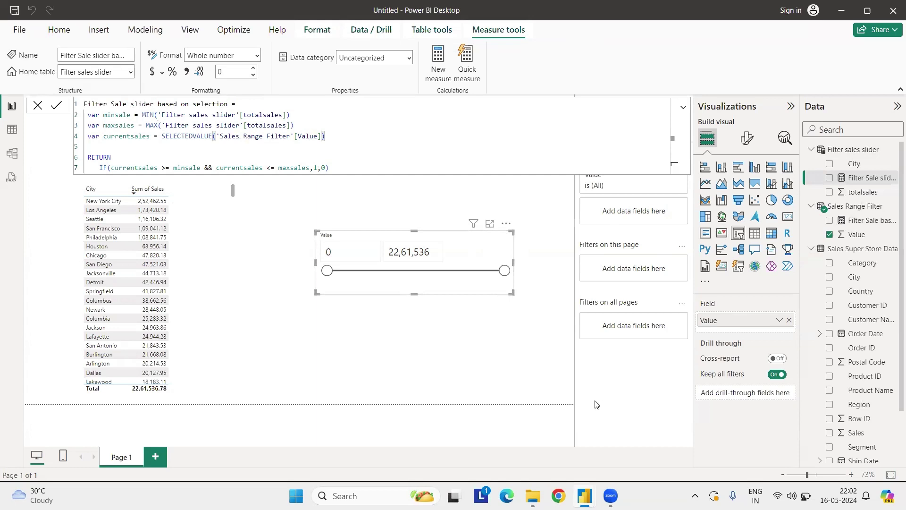
# Step: Filter the Value slicer to Filter Sale slider 'is 1', then test its range at 17,620–2,03,802
pyautogui.click(447, 330)
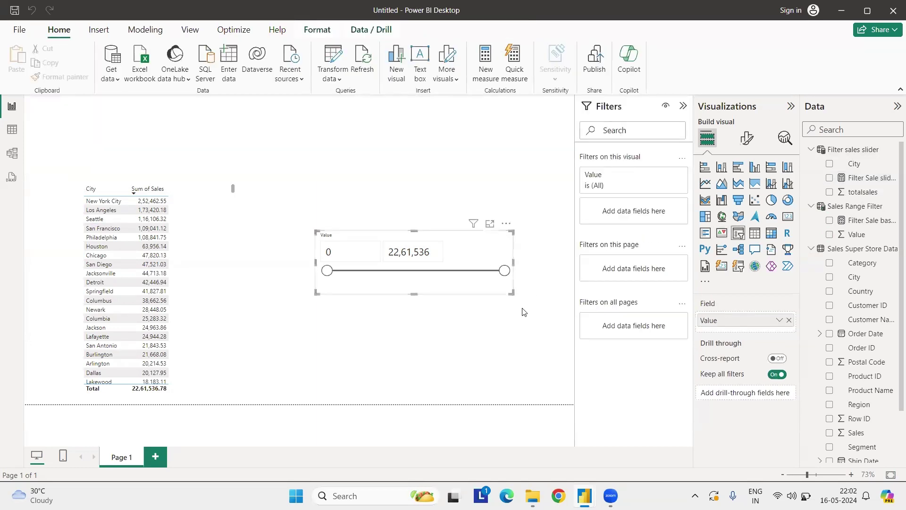
pyautogui.moveTo(854, 178); pyautogui.dragTo(633, 218)
pyautogui.click(630, 216)
pyautogui.click(606, 287)
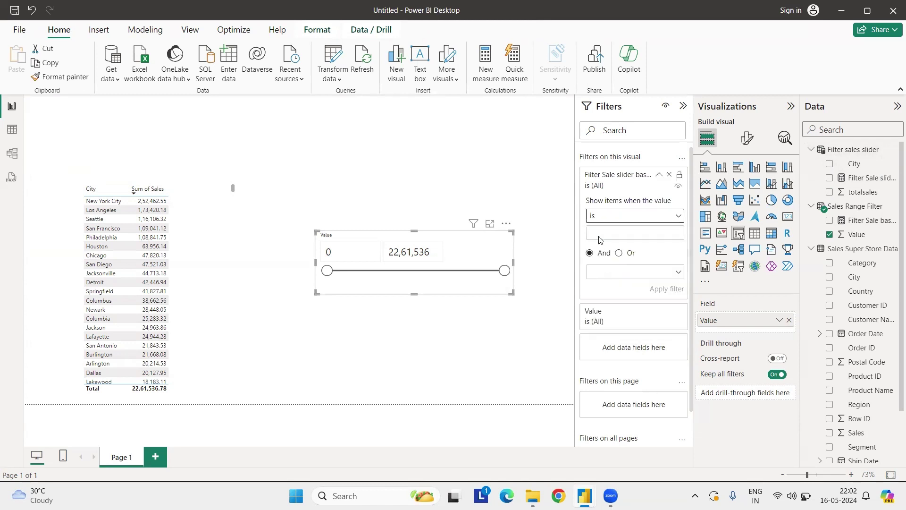
pyautogui.click(598, 233)
pyautogui.write('1')
pyautogui.click(656, 289)
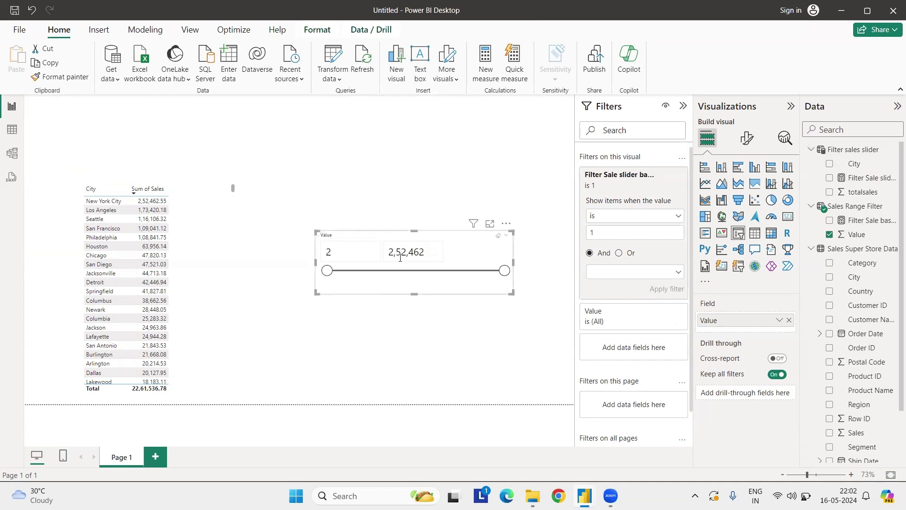
pyautogui.moveTo(327, 270); pyautogui.dragTo(339, 270)
pyautogui.moveTo(505, 270); pyautogui.dragTo(470, 271)
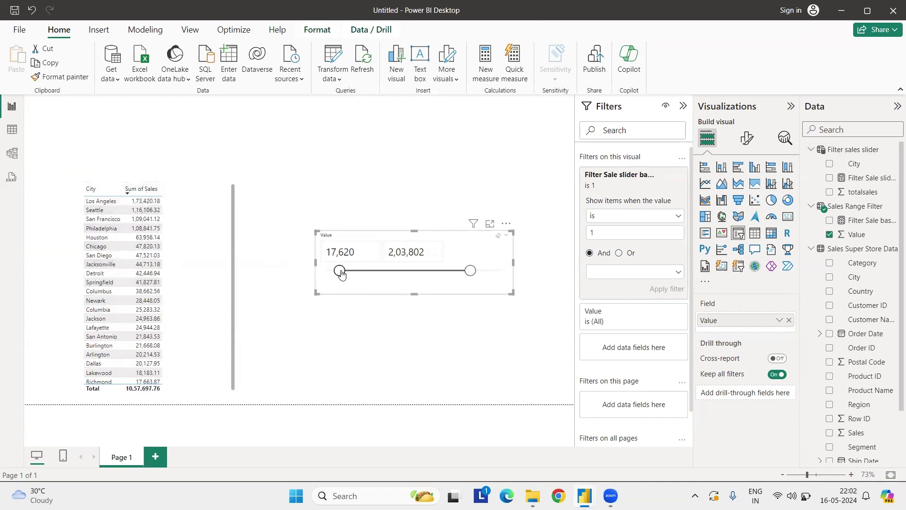
# Step: Reset the Value slider, add a Region slicer above the City table, and pick Central
pyautogui.click(498, 234)
pyautogui.click(316, 174)
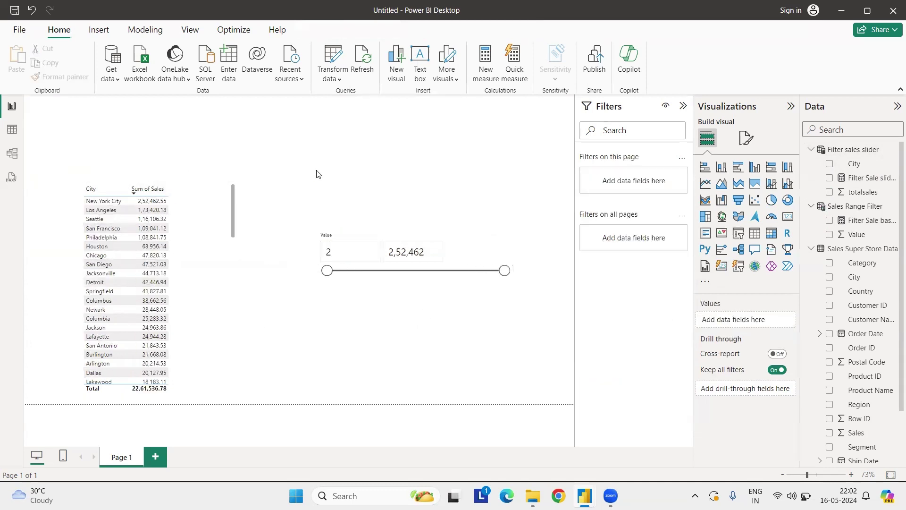
pyautogui.click(739, 234)
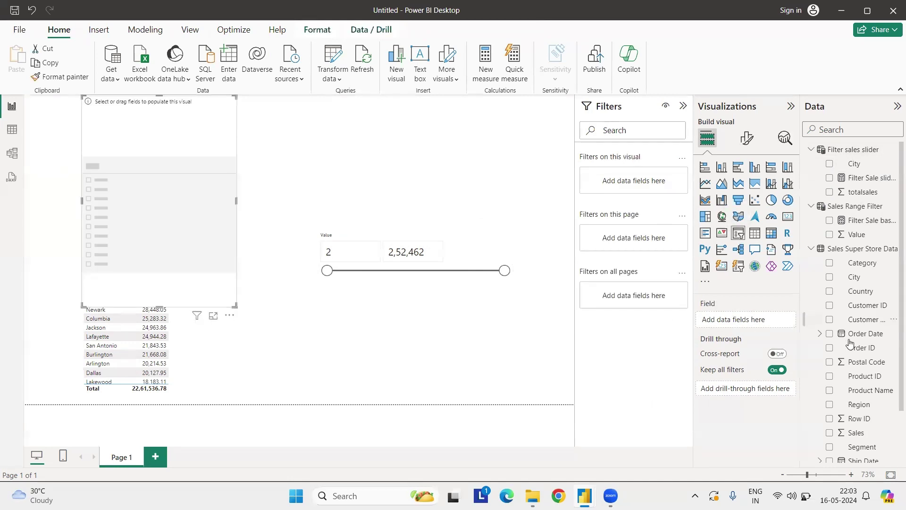
pyautogui.click(829, 404)
pyautogui.moveTo(159, 306); pyautogui.dragTo(146, 162)
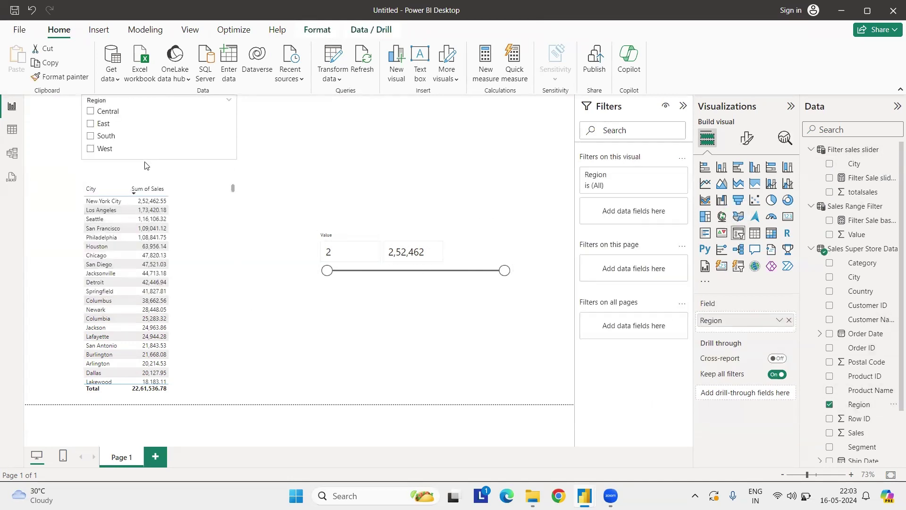
pyautogui.click(96, 112)
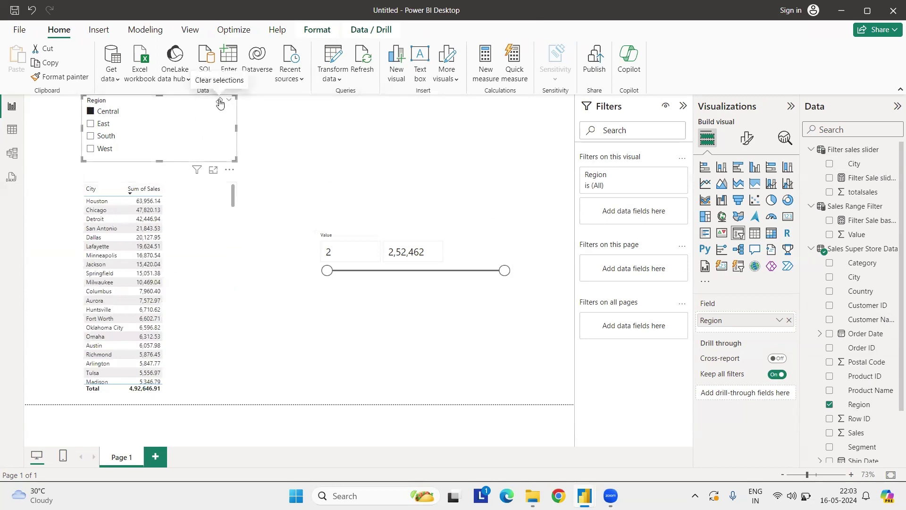
# Step: Reposition the Region slicer, check Edit interactions, and reselect Central
pyautogui.click(222, 99)
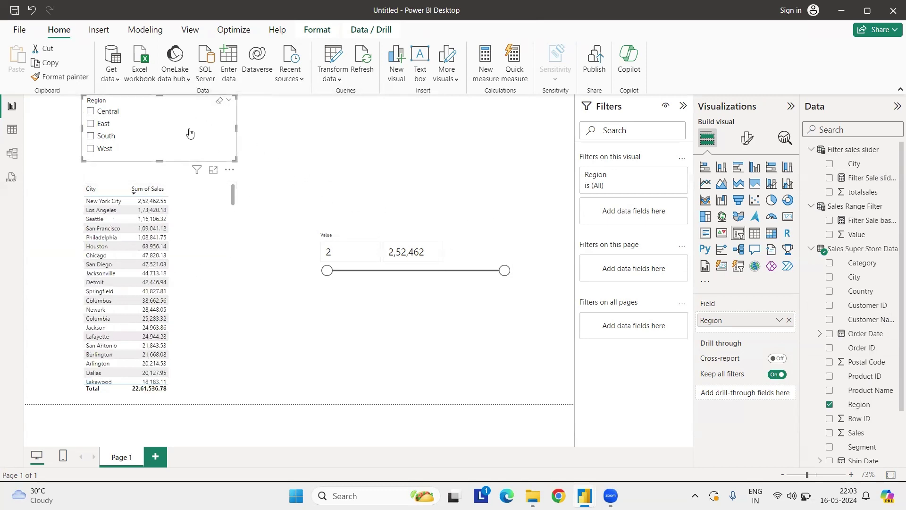
pyautogui.moveTo(188, 132); pyautogui.dragTo(189, 144)
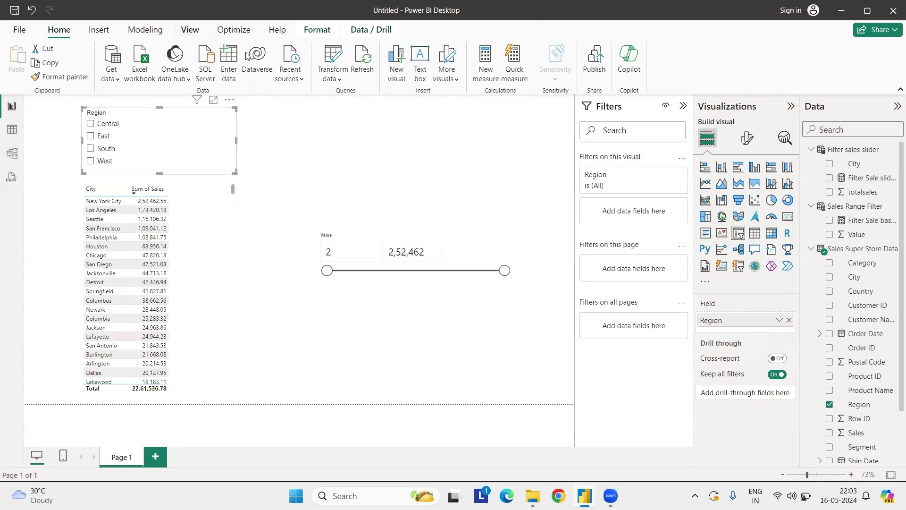
pyautogui.click(318, 29)
pyautogui.click(24, 60)
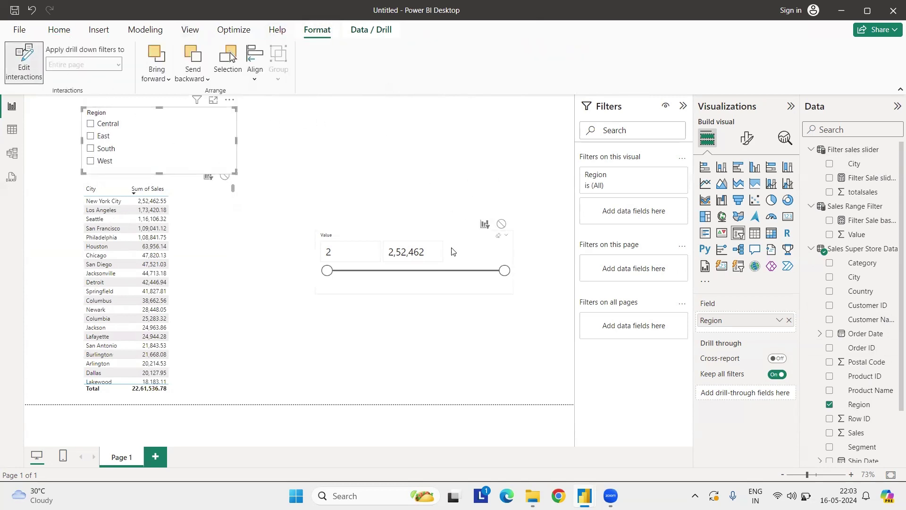
pyautogui.click(24, 60)
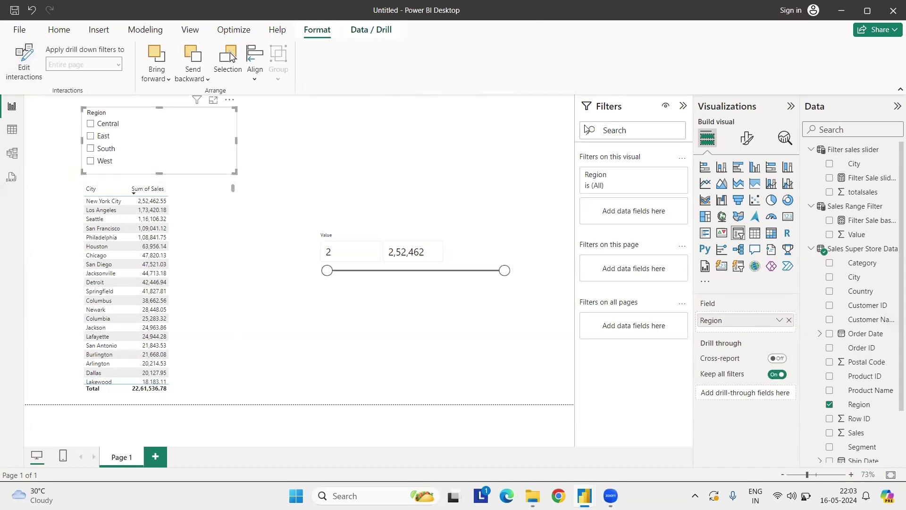
pyautogui.click(330, 142)
pyautogui.click(102, 124)
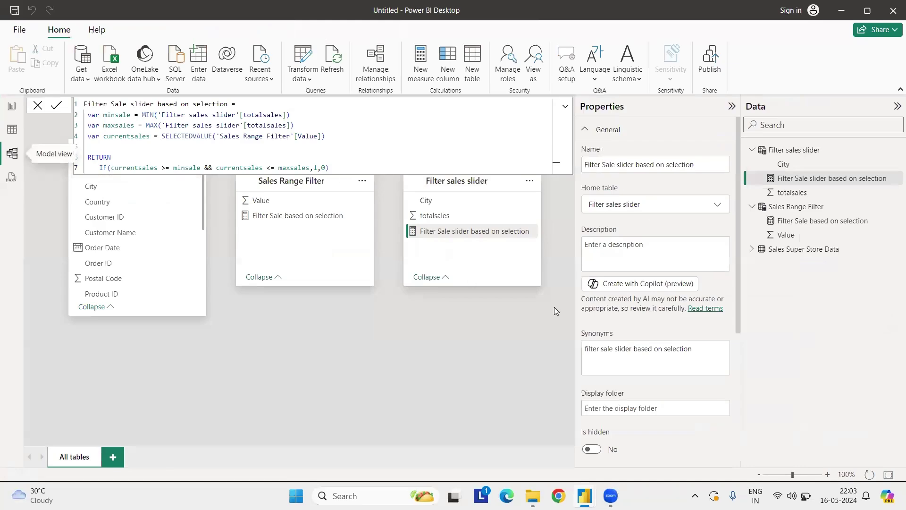
# Step: In Model view, relate Filter sales slider to Sales Super Store Data on City with Both cross-filtering
pyautogui.click(13, 152)
pyautogui.moveTo(446, 232); pyautogui.dragTo(302, 374)
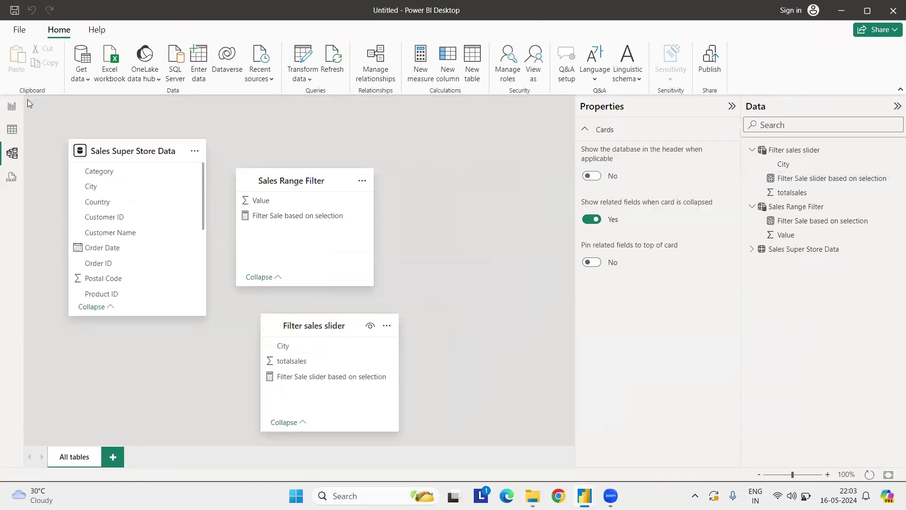
pyautogui.moveTo(283, 346); pyautogui.dragTo(109, 187)
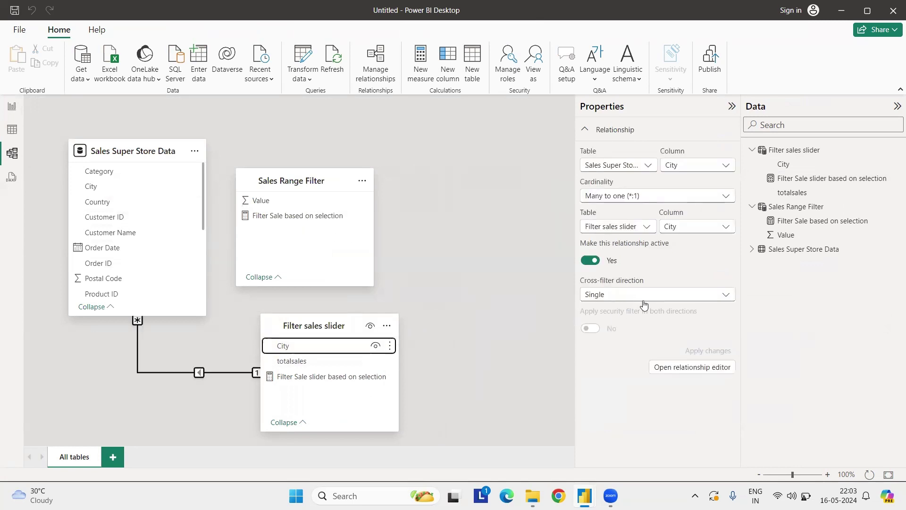
pyautogui.click(645, 294)
pyautogui.click(643, 325)
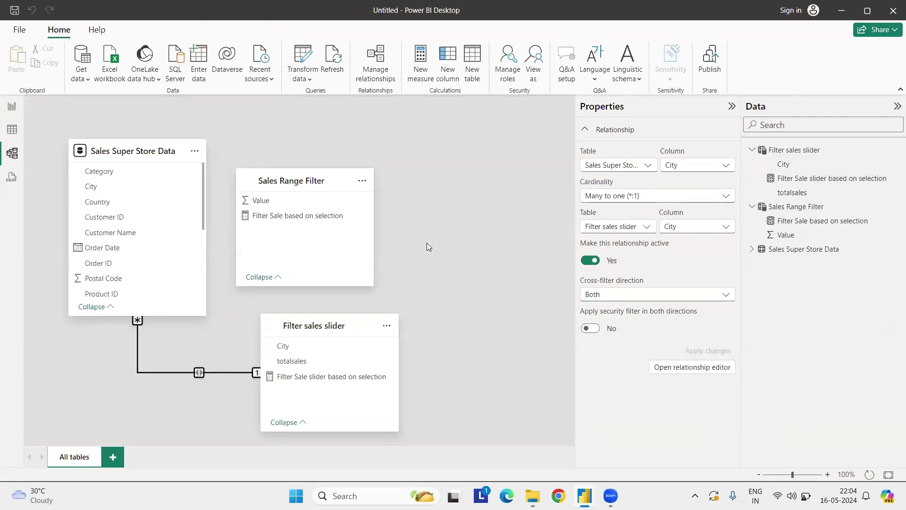
# Step: Switch the Region slicer from Central to South plus East, then check the Value slicer's filter
pyautogui.click(12, 106)
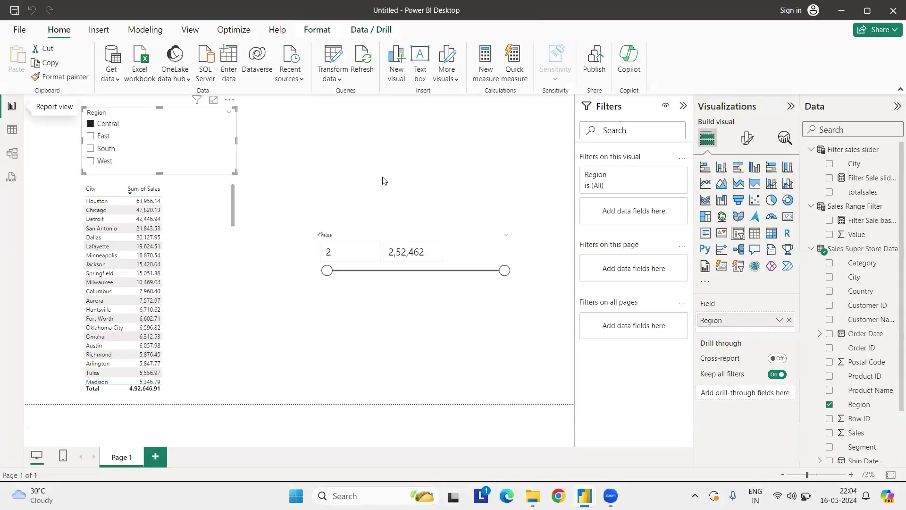
pyautogui.click(90, 123)
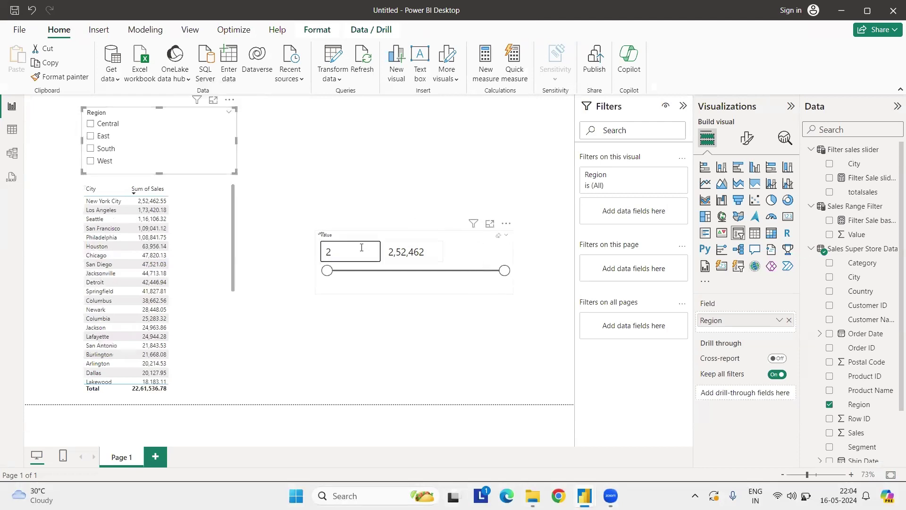
pyautogui.click(90, 149)
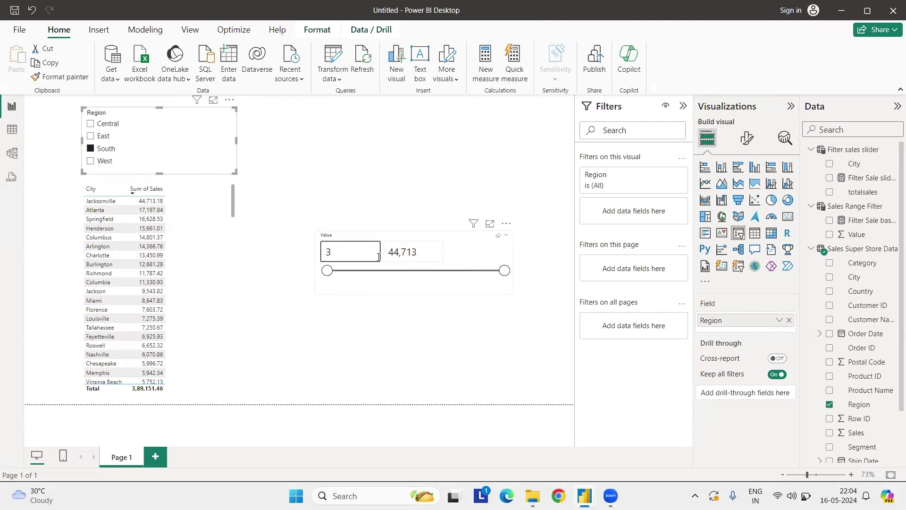
pyautogui.keyDown('ctrl'); pyautogui.click(90, 136); pyautogui.keyUp('ctrl')
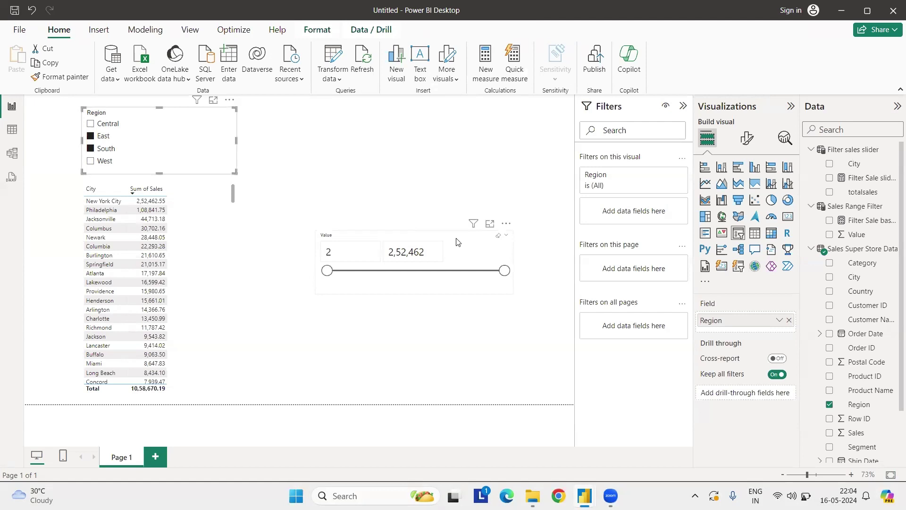
pyautogui.click(458, 245)
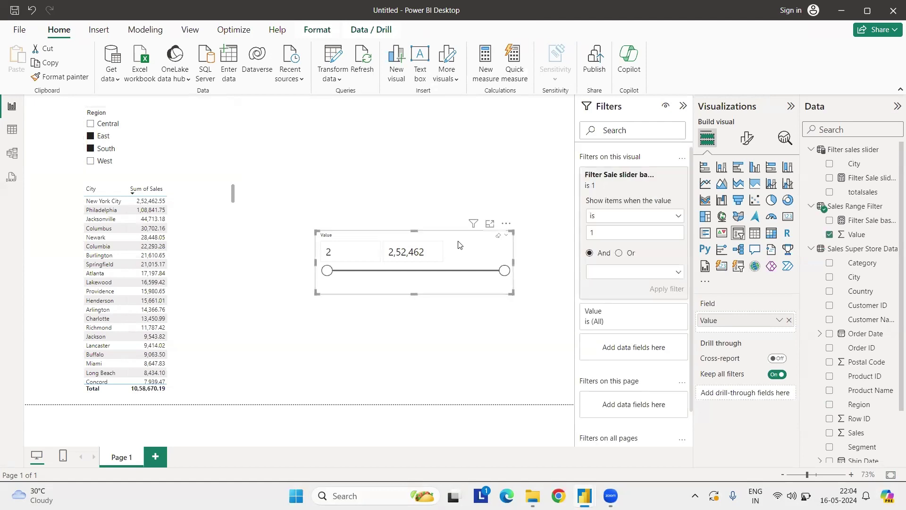